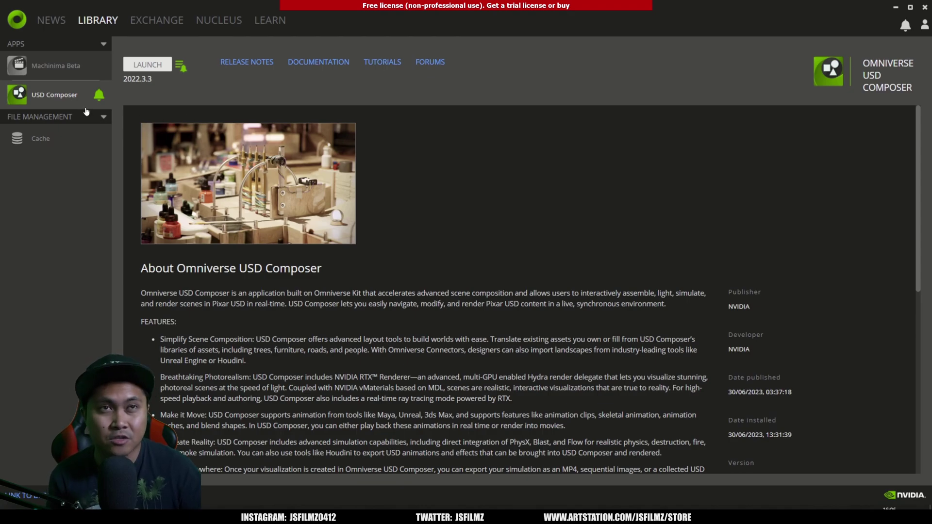
Step: Launch USD Composer into an empty New Stage, then minimize it back to the Omniverse Launcher
{"action": "left_click", "coordinate": [149, 66]}
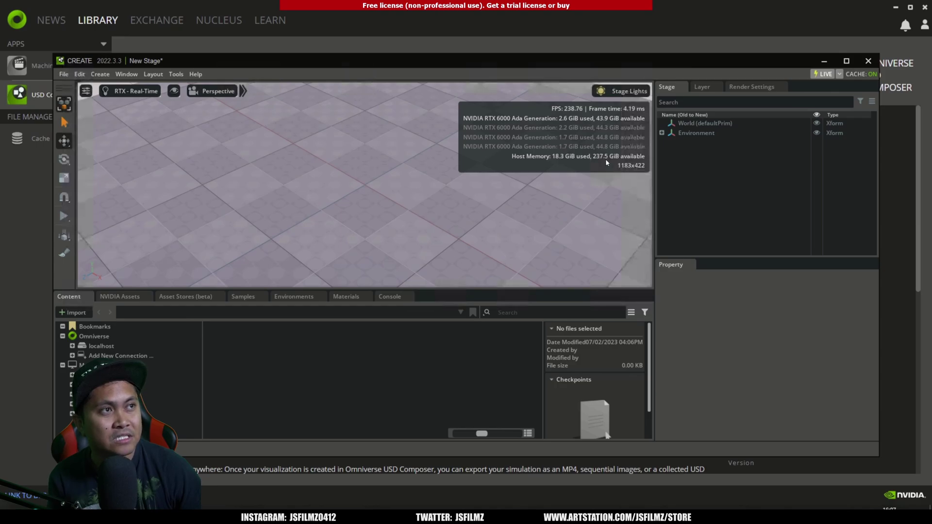
{"action": "left_click", "coordinate": [824, 62]}
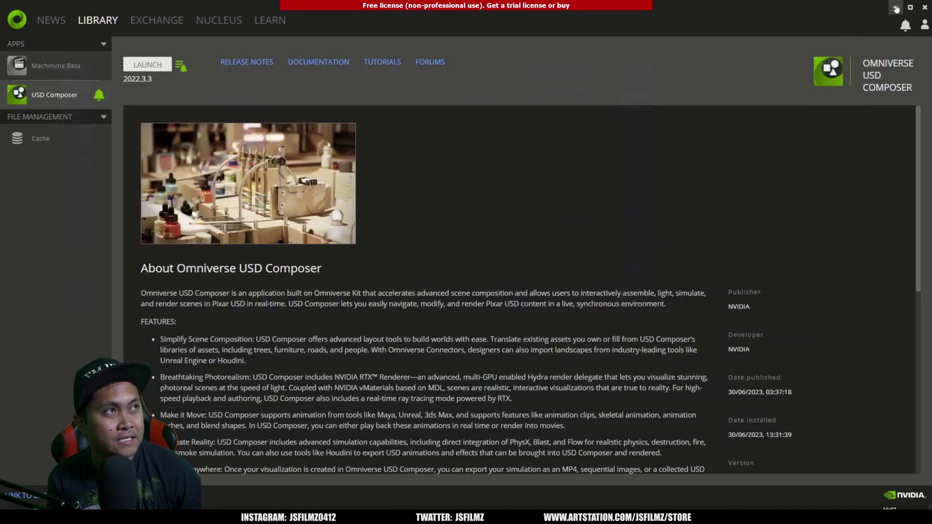
Step: From the desktop, confirm in NVIDIA Control Panel that four RTX 6000 Ada GPUs run 4-way SLI, then close it
{"action": "left_click", "coordinate": [896, 6]}
{"action": "right_click", "coordinate": [451, 165]}
{"action": "right_click", "coordinate": [322, 186]}
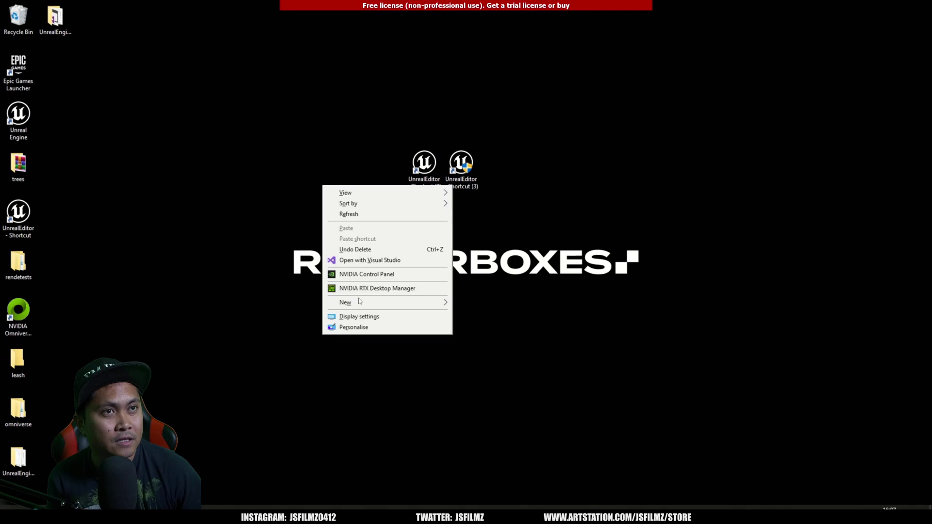
{"action": "left_click", "coordinate": [356, 275]}
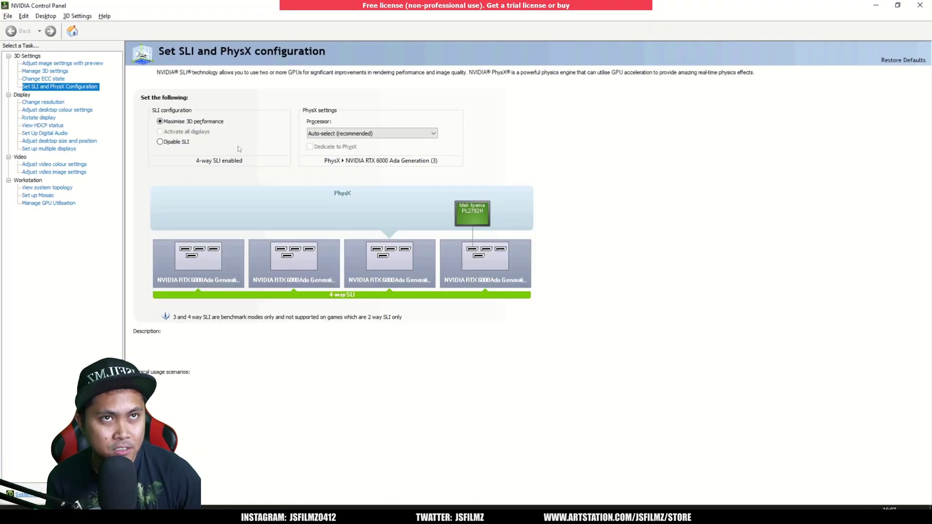
{"action": "left_click", "coordinate": [920, 6]}
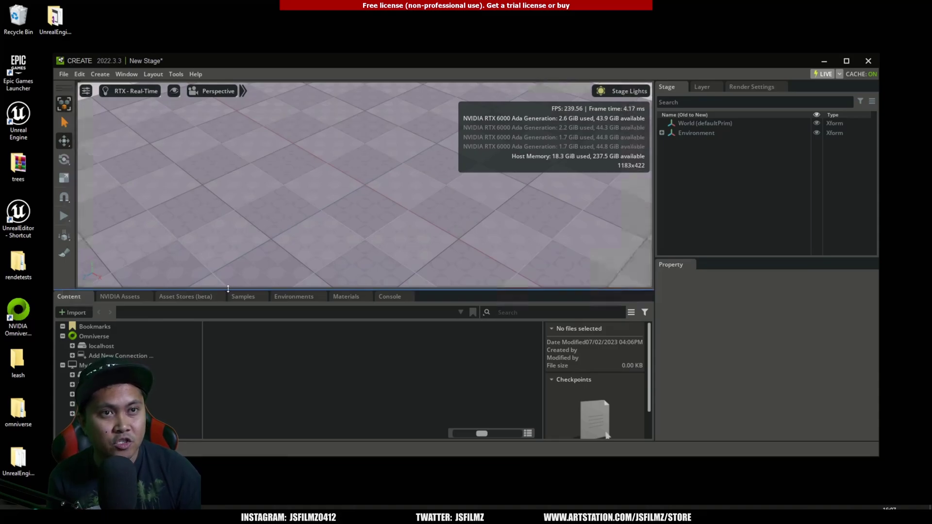
Step: Open Downloads > Collected_coniferomniv > Collected_coniferomniv > coniferomniv.usd, choosing Don't Save for the empty stage
{"action": "left_click_drag", "start_coordinate": [228, 291], "coordinate": [230, 239]}
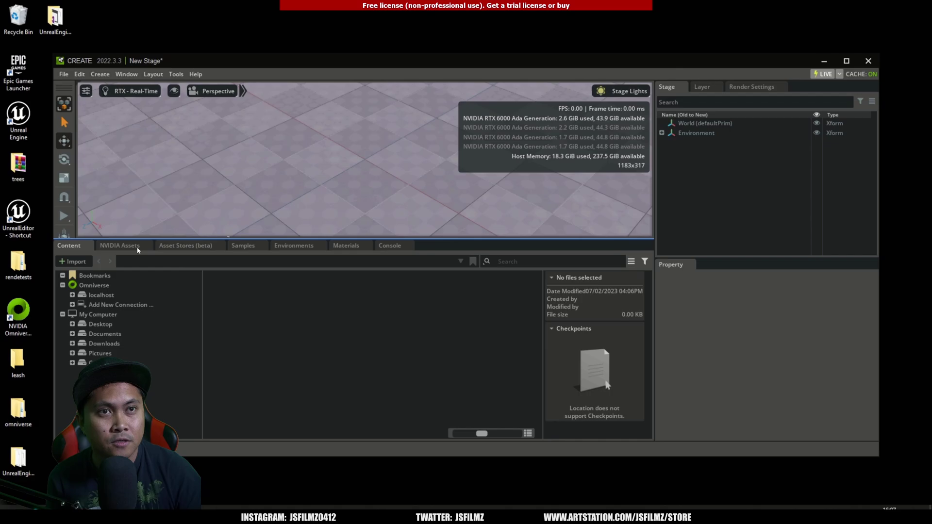
{"action": "left_click", "coordinate": [114, 343]}
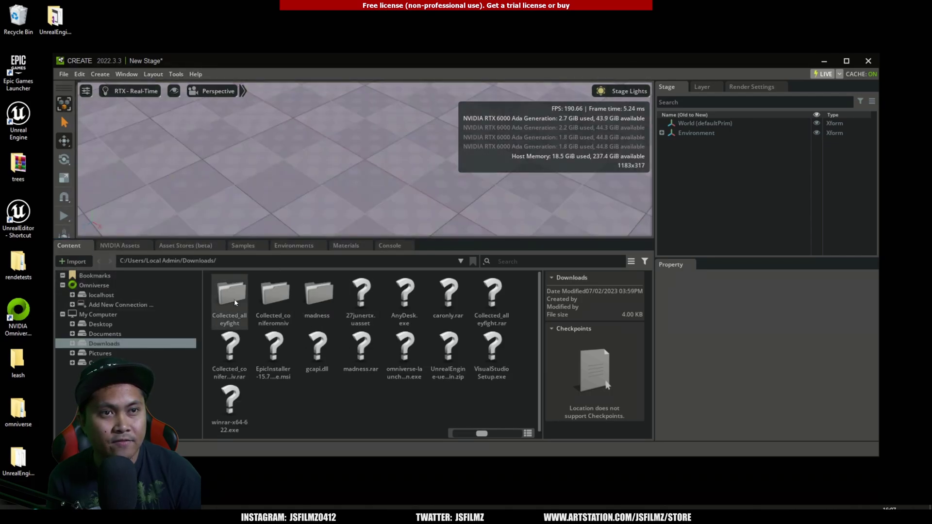
{"action": "double_click", "coordinate": [273, 302]}
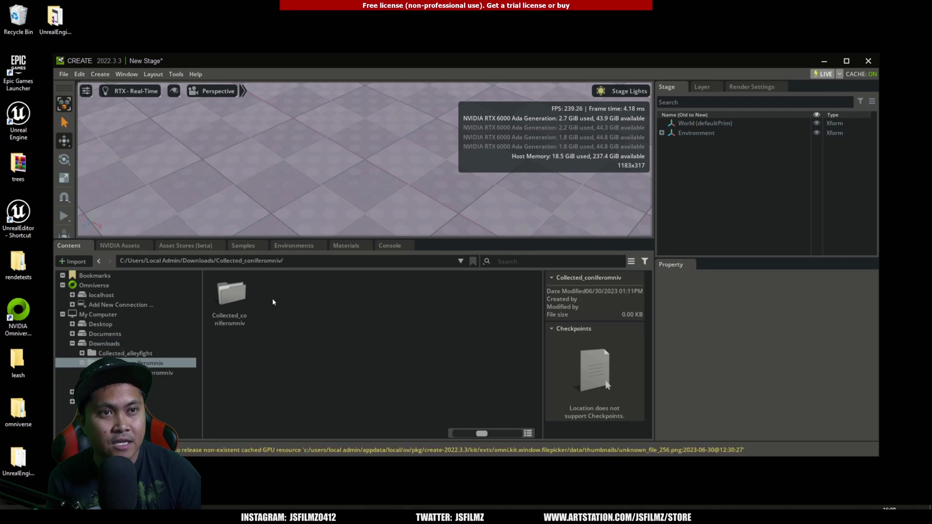
{"action": "double_click", "coordinate": [235, 300]}
{"action": "double_click", "coordinate": [320, 308]}
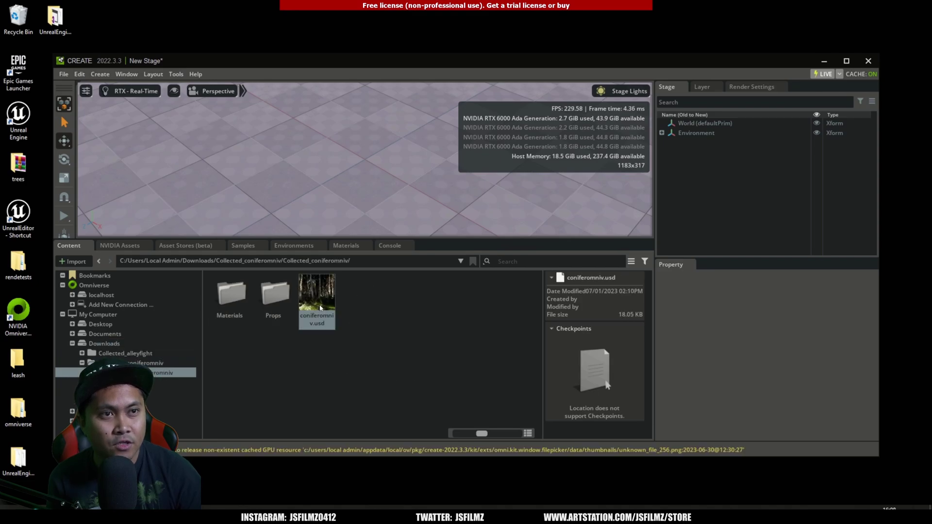
{"action": "left_click", "coordinate": [466, 275]}
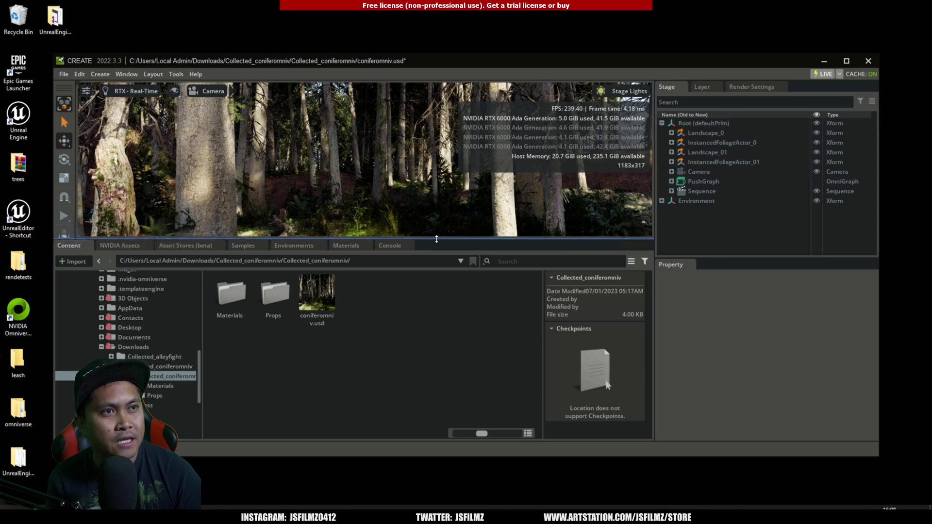
Step: Switch the Render Settings renderer to Interactive (Path Tracing)
{"action": "left_click_drag", "start_coordinate": [434, 312], "coordinate": [430, 366]}
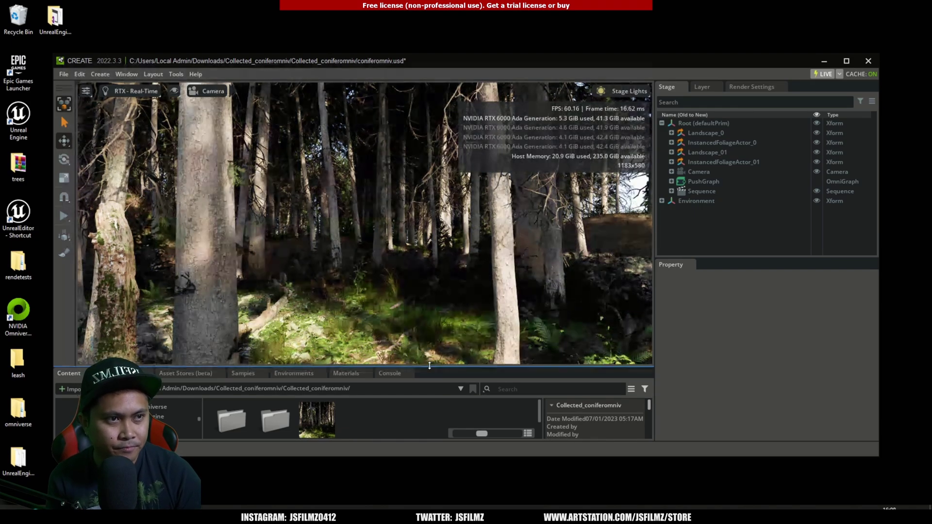
{"action": "left_click_drag", "start_coordinate": [429, 366], "coordinate": [434, 330]}
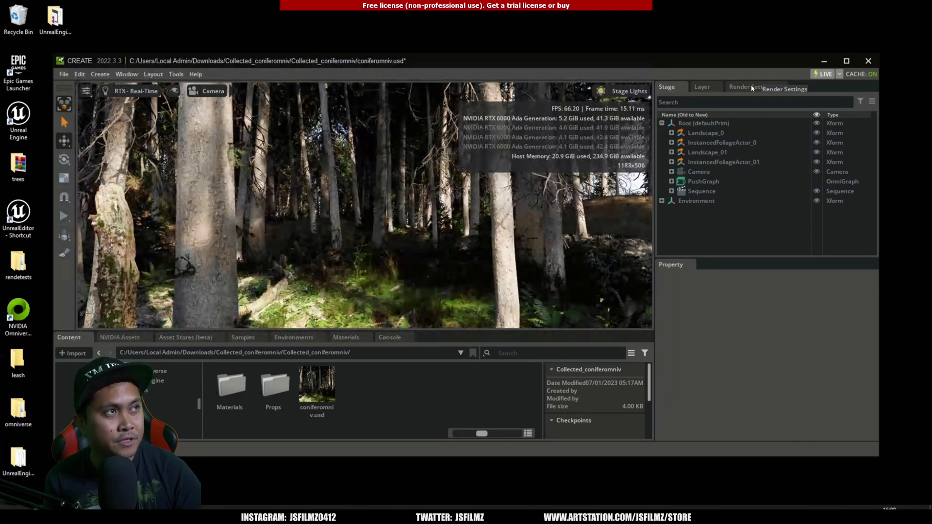
{"action": "left_click", "coordinate": [750, 85]}
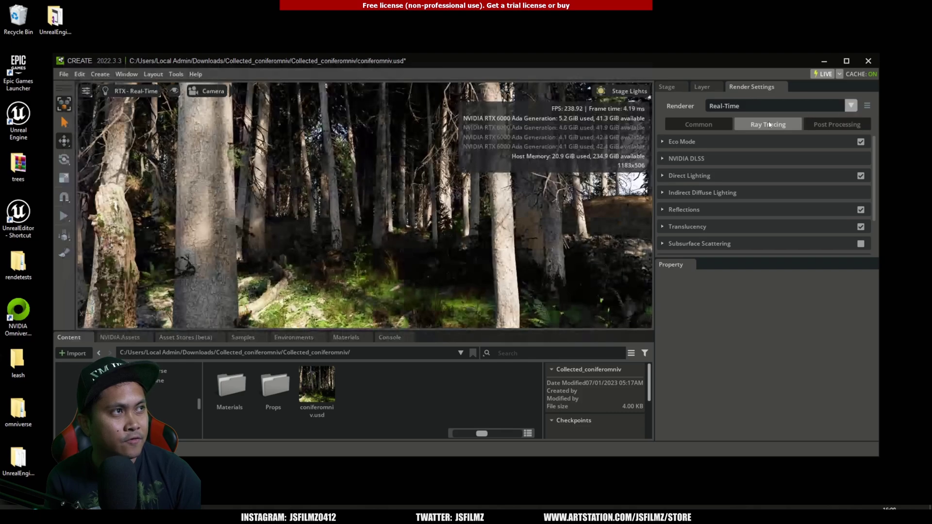
{"action": "left_click", "coordinate": [851, 105]}
{"action": "left_click", "coordinate": [740, 142]}
Step: Expand the Path-Tracing section (2048 total samples, 4 bounces) and enlarge the viewport to 1183x700
{"action": "left_click", "coordinate": [837, 124]}
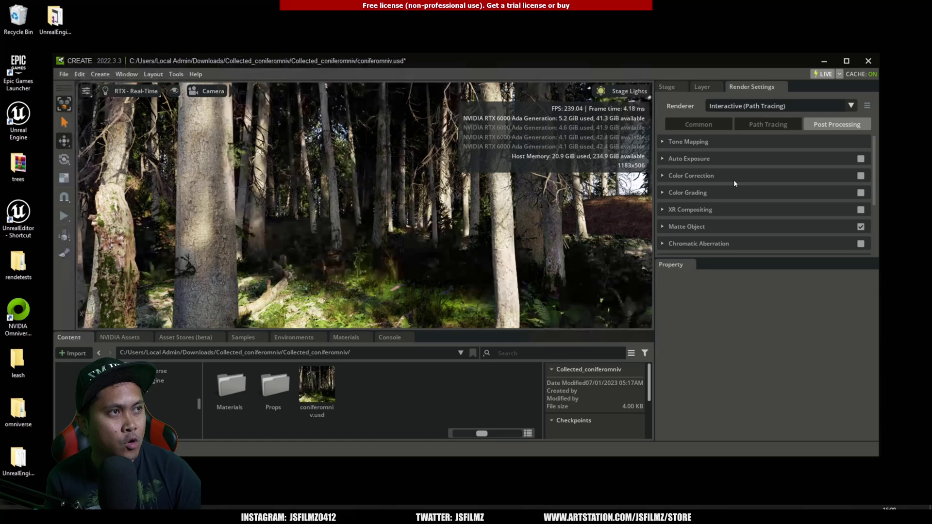
{"action": "scroll", "coordinate": [680, 174], "scroll_direction": "down", "scroll_amount": 3}
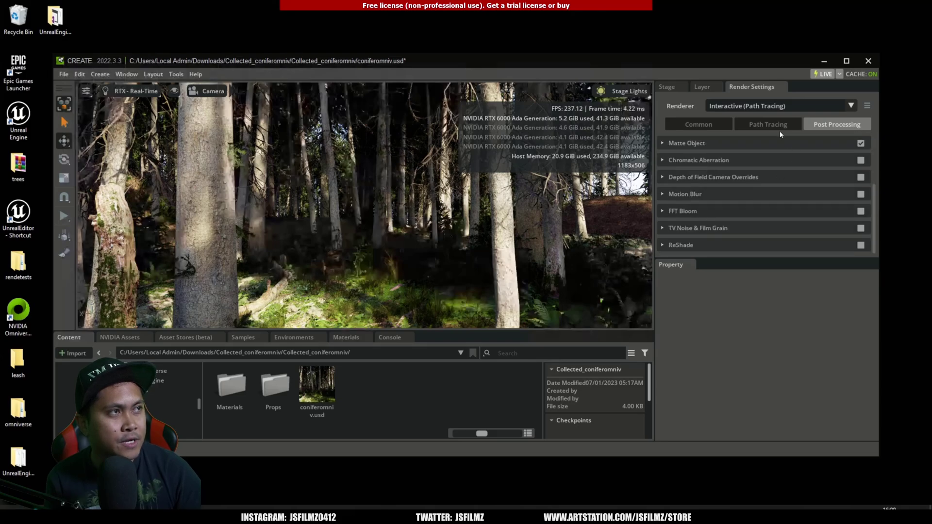
{"action": "left_click", "coordinate": [739, 124]}
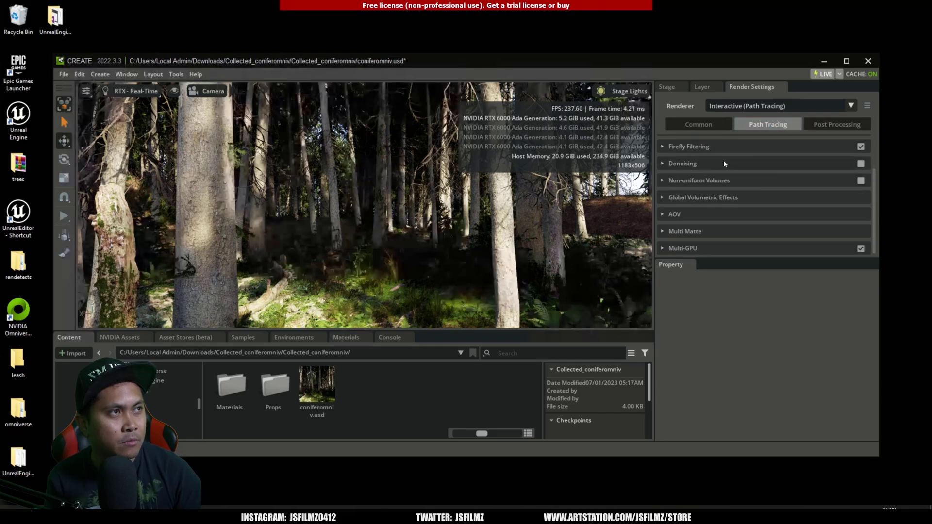
{"action": "scroll", "coordinate": [692, 174], "scroll_direction": "up", "scroll_amount": 3}
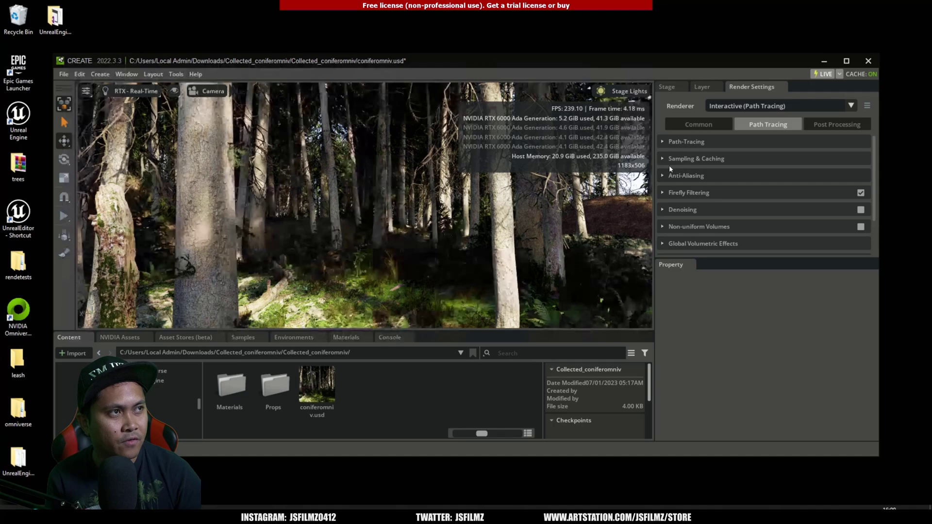
{"action": "left_click", "coordinate": [662, 142]}
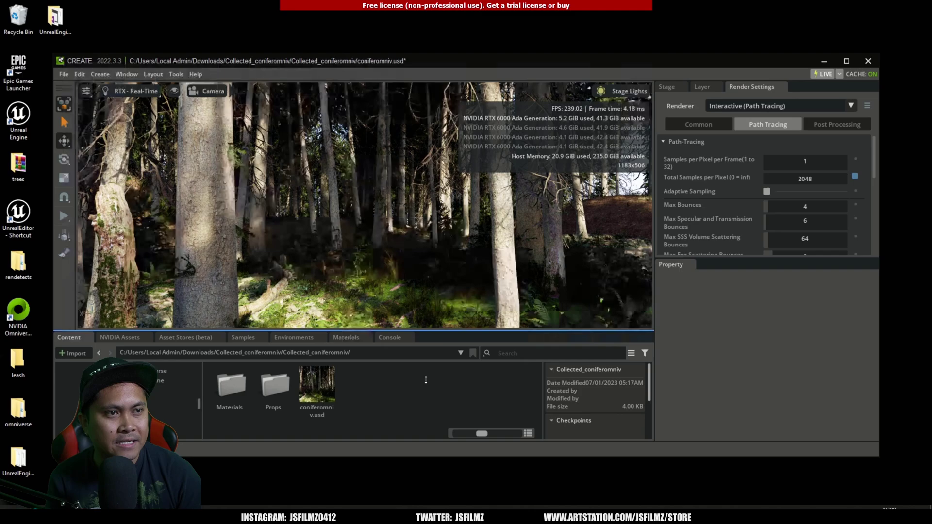
{"action": "left_click_drag", "start_coordinate": [430, 333], "coordinate": [424, 430]}
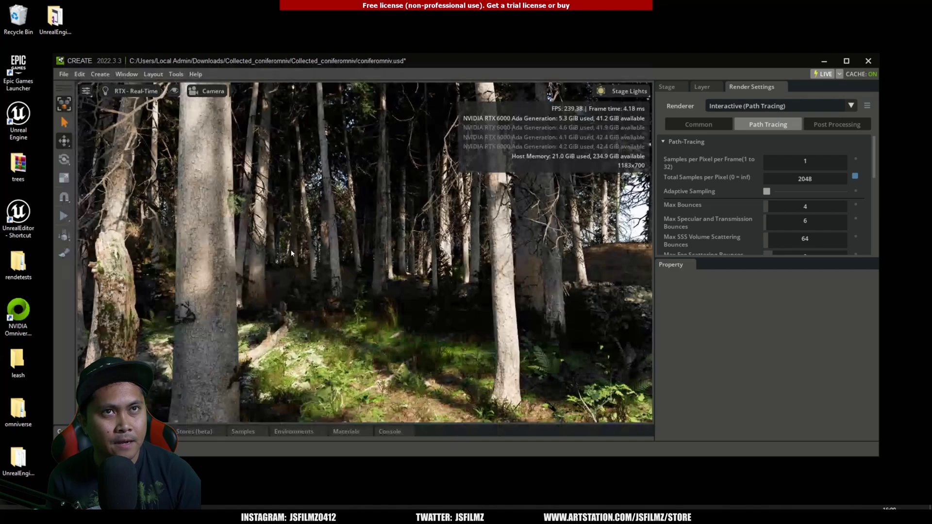
Step: Accumulate the forest view to 2048 samples in RTX - Interactive (Path Tracing), then return to RTX - Real-Time
{"action": "left_click", "coordinate": [132, 91]}
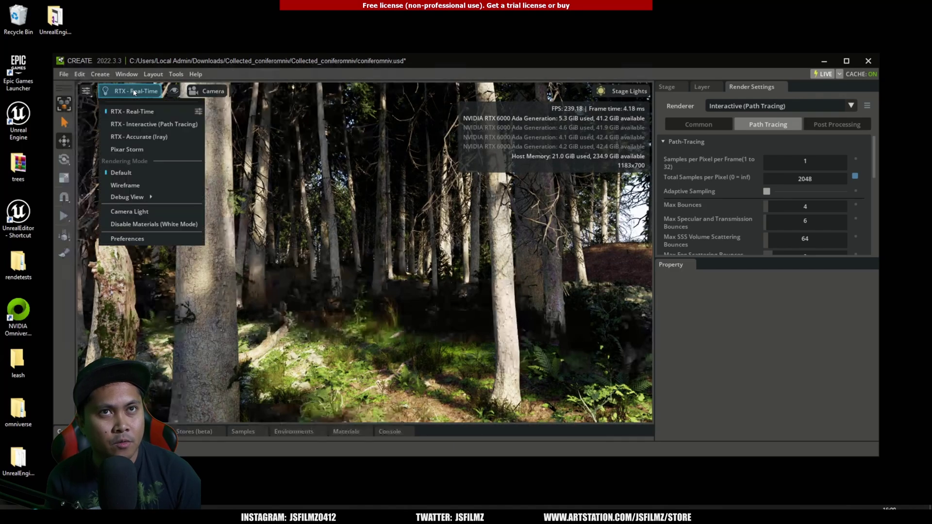
{"action": "left_click", "coordinate": [161, 124]}
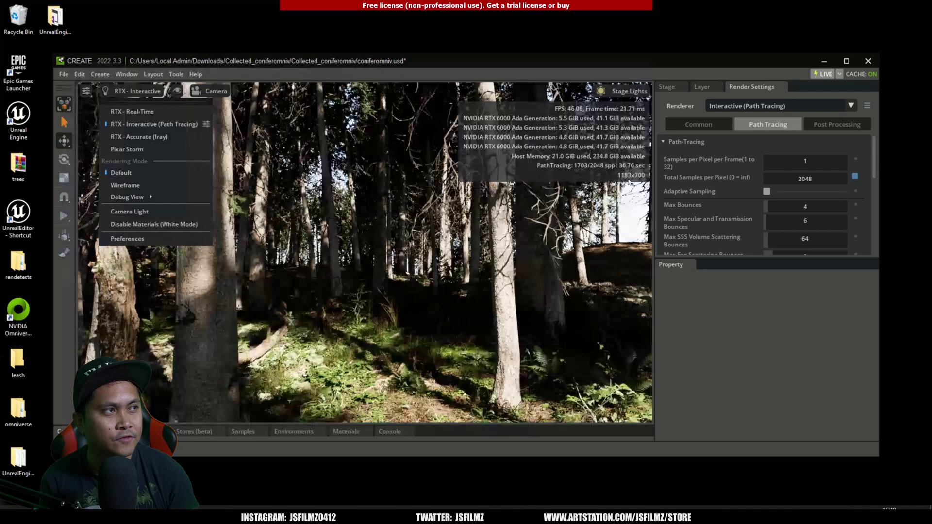
{"action": "left_click", "coordinate": [872, 184]}
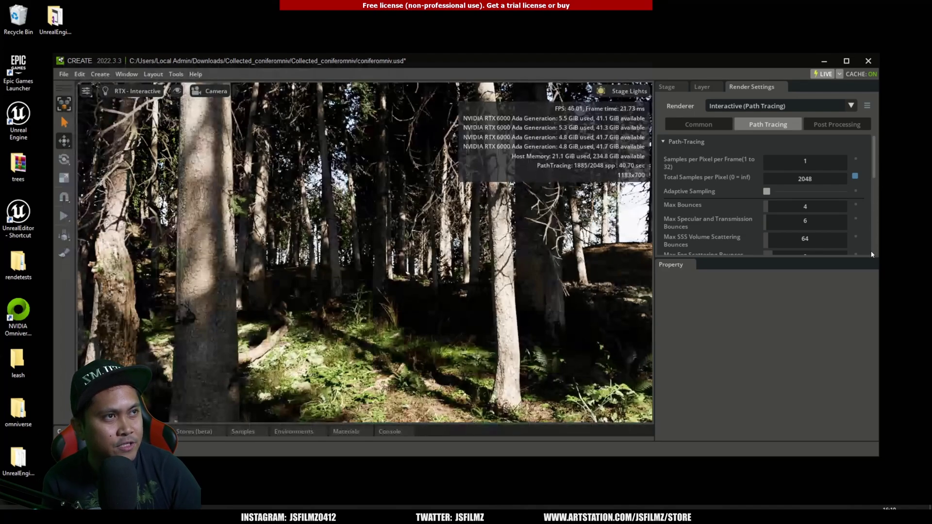
{"action": "scroll", "coordinate": [825, 218], "scroll_direction": "down", "scroll_amount": 10}
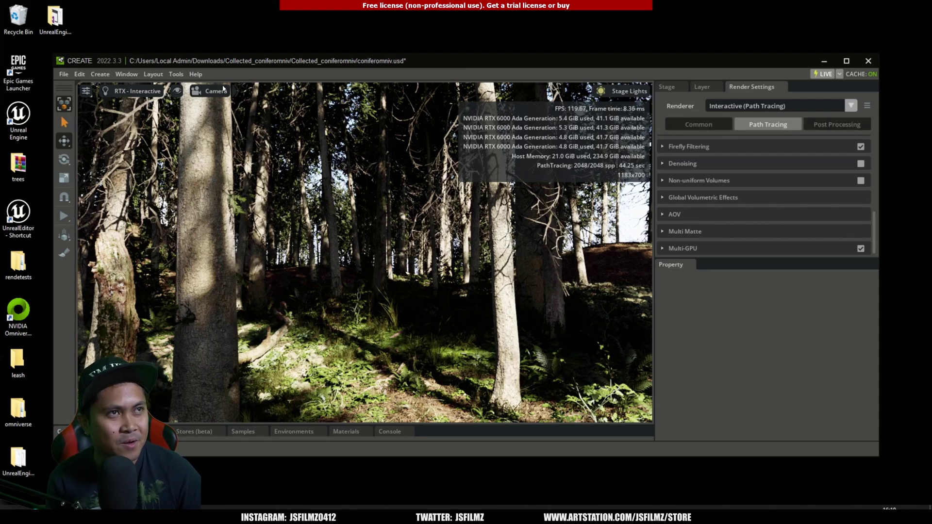
{"action": "left_click", "coordinate": [138, 92]}
{"action": "left_click", "coordinate": [140, 115]}
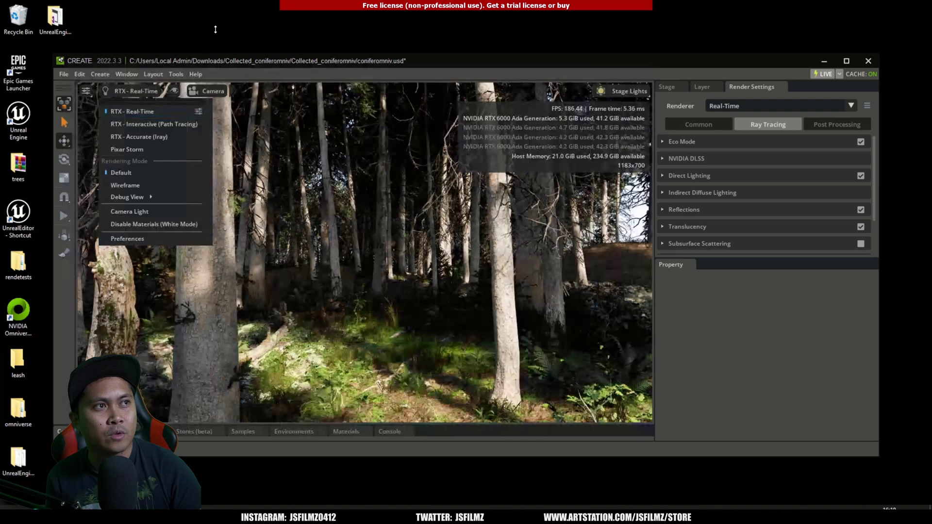
Step: Open the Movie Capture panel from Window > Rendering
{"action": "left_click", "coordinate": [206, 74]}
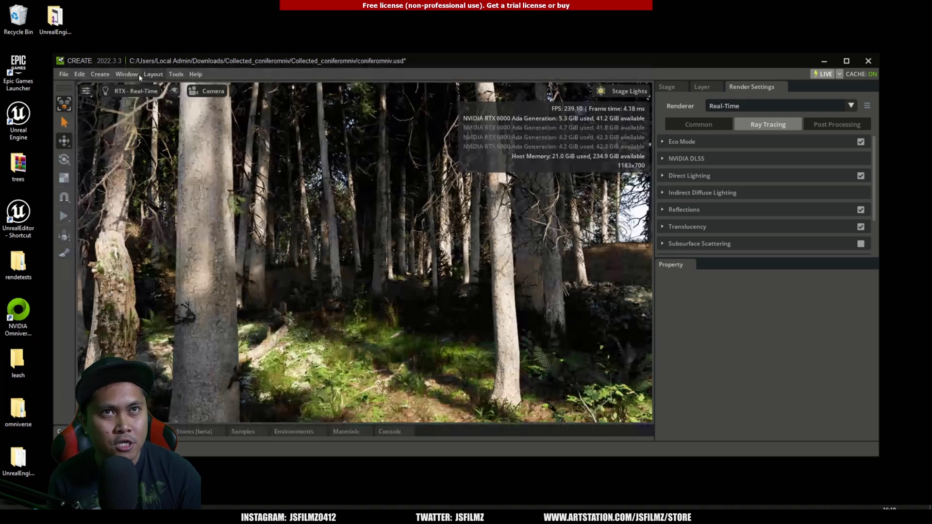
{"action": "left_click", "coordinate": [126, 73]}
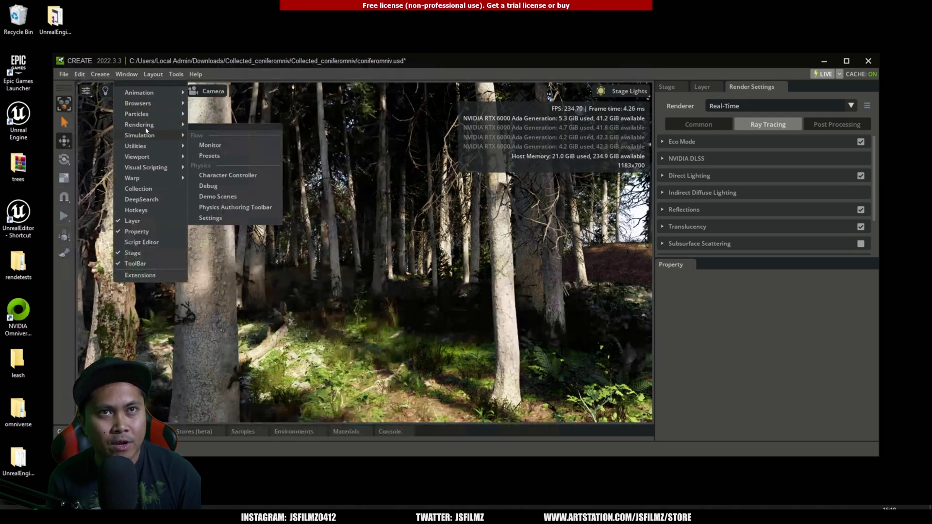
{"action": "mouse_move", "coordinate": [146, 124]}
{"action": "left_click", "coordinate": [218, 137]}
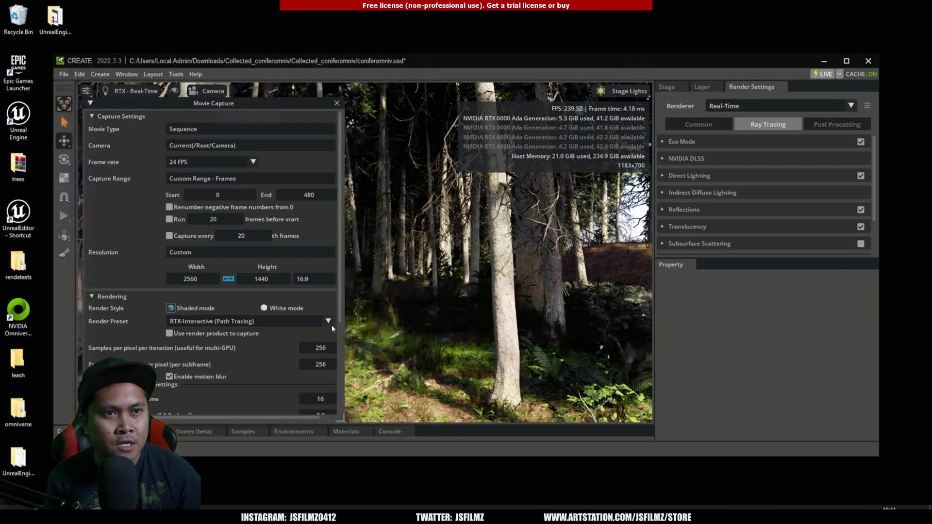
{"action": "scroll", "coordinate": [334, 407], "scroll_direction": "down", "scroll_amount": 5}
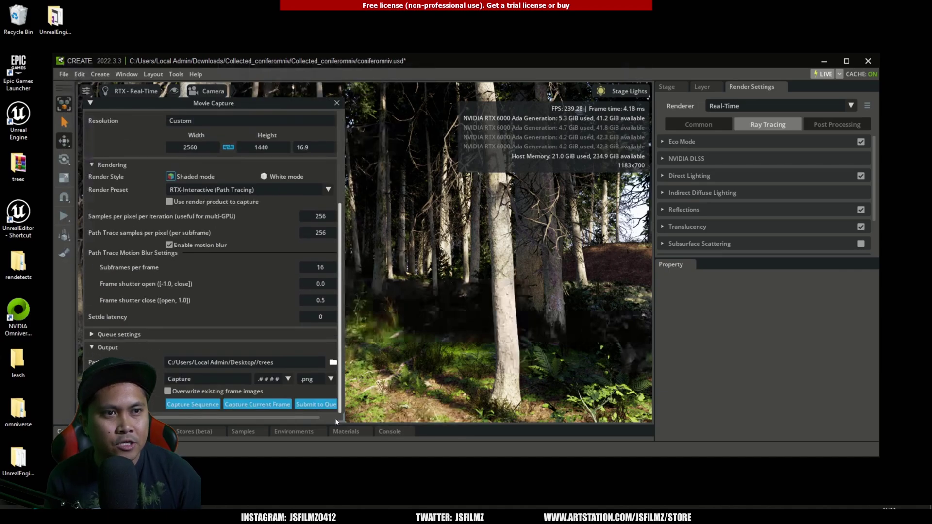
Step: Create a new 'treesnew' folder and set it as the Movie Capture output path
{"action": "left_click", "coordinate": [333, 363]}
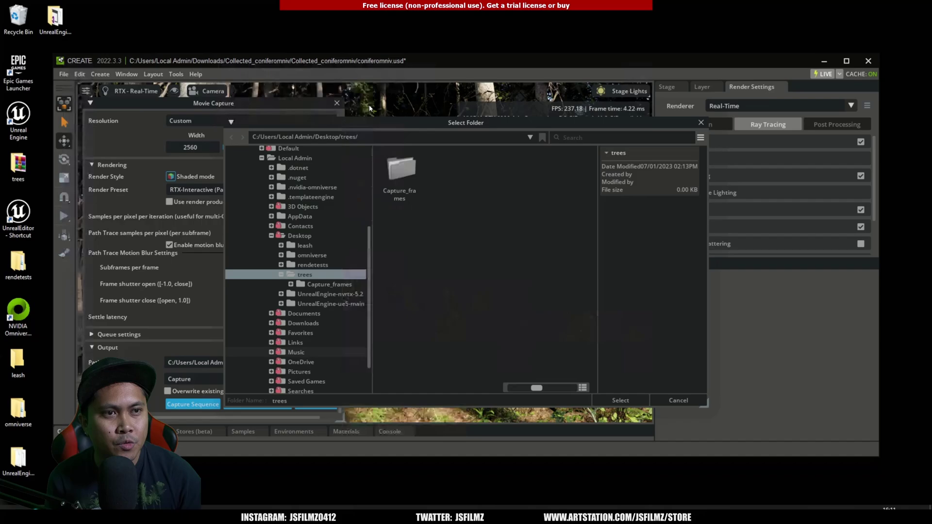
{"action": "right_click", "coordinate": [475, 206]}
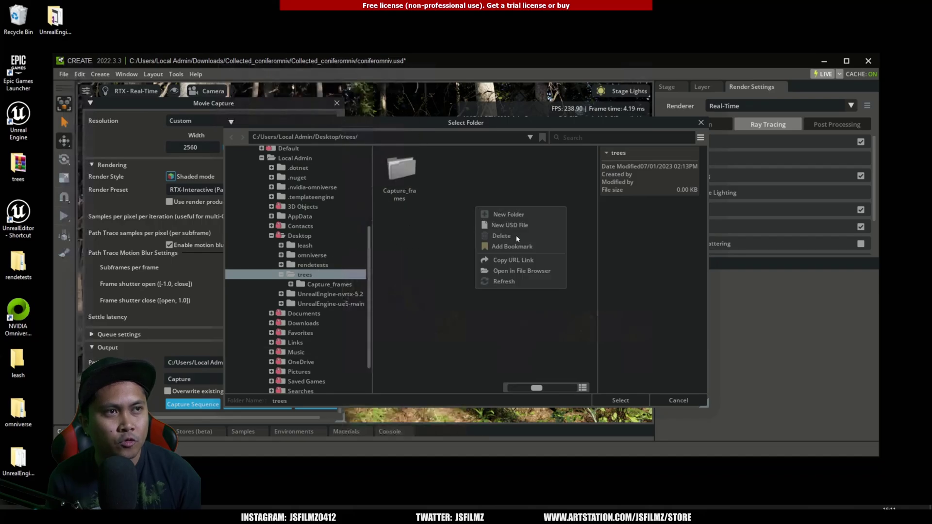
{"action": "left_click", "coordinate": [508, 246]}
{"action": "type", "text": "treesnew"}
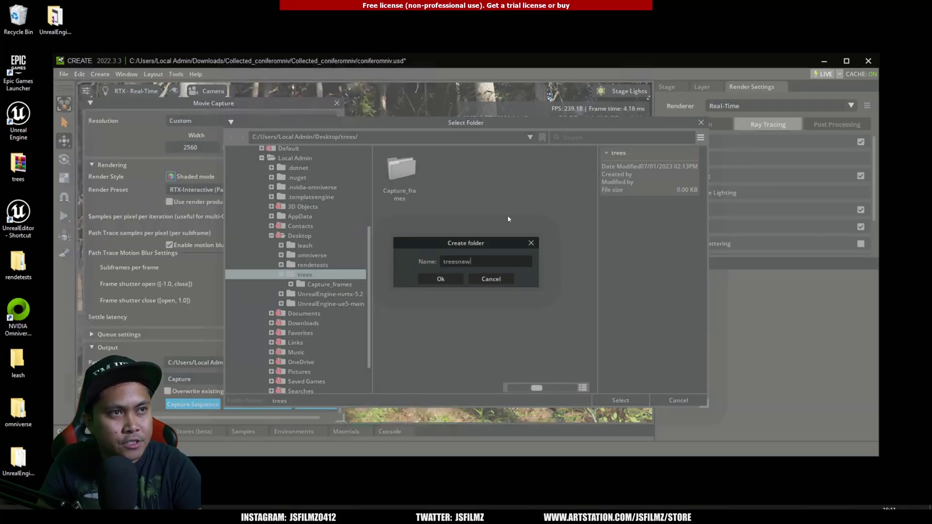
{"action": "left_click", "coordinate": [440, 279]}
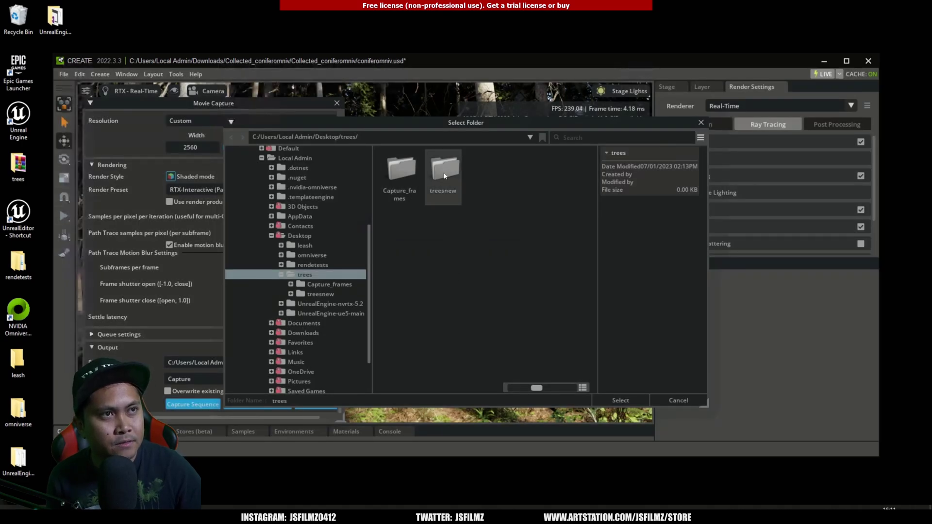
{"action": "double_click", "coordinate": [444, 170]}
{"action": "key", "text": "Return"}
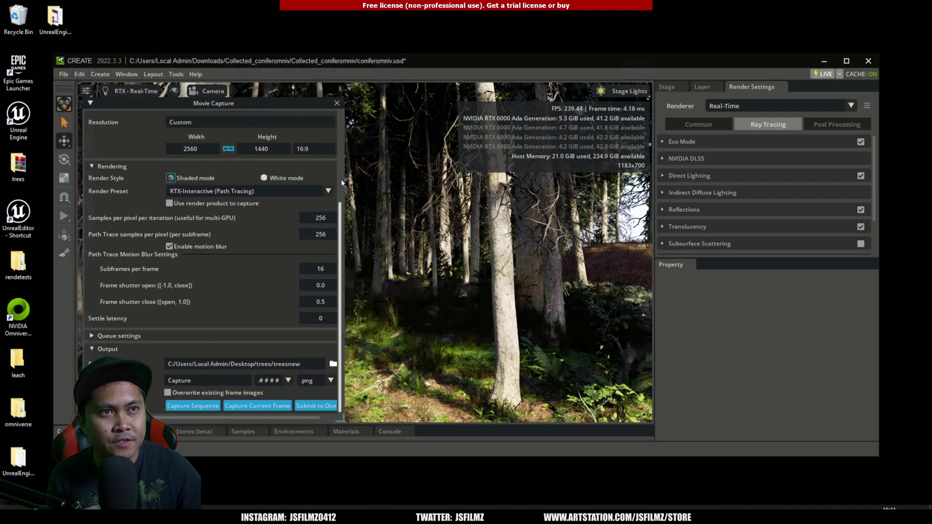
Step: Set the capture Width to 1920 for a 1920x1080 output
{"action": "scroll", "coordinate": [204, 269], "scroll_direction": "up", "scroll_amount": 3}
{"action": "double_click", "coordinate": [202, 270]}
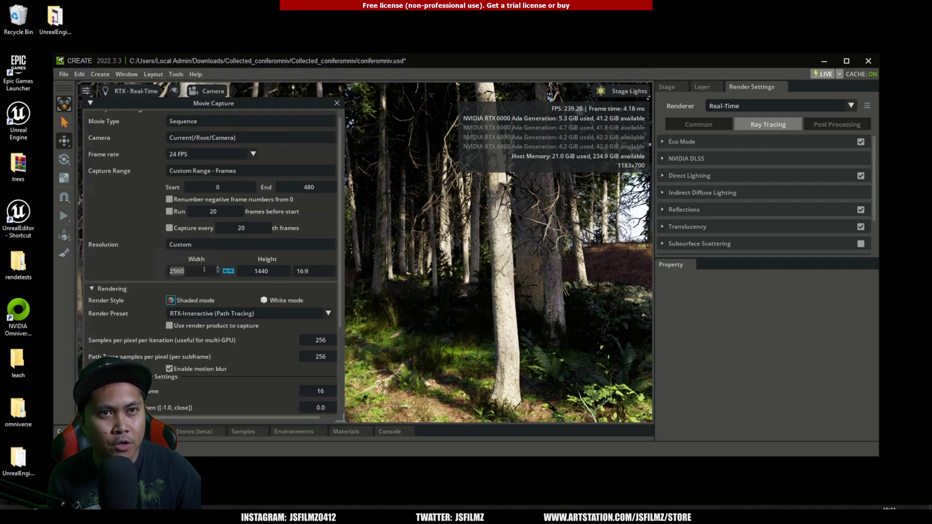
{"action": "type", "text": "1920"}
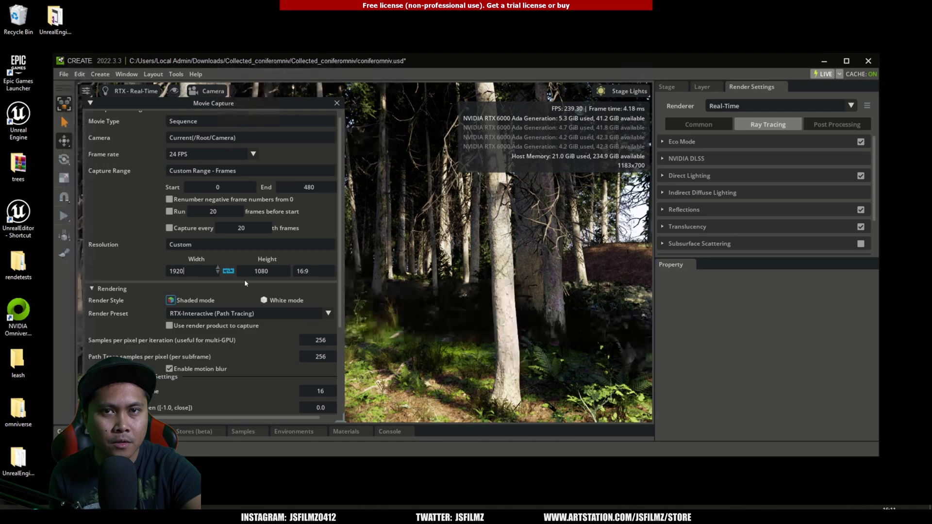
{"action": "scroll", "coordinate": [336, 257], "scroll_direction": "down", "scroll_amount": 1}
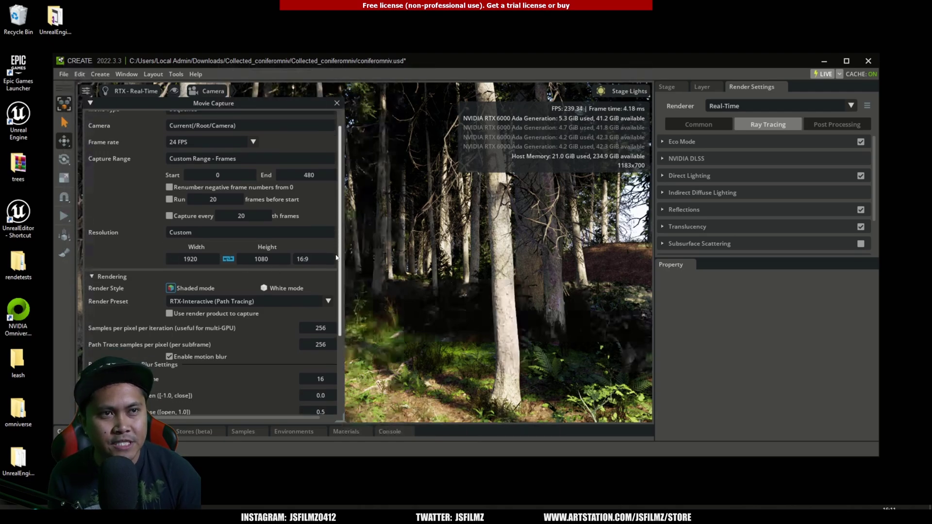
{"action": "scroll", "coordinate": [336, 257], "scroll_direction": "down", "scroll_amount": 3}
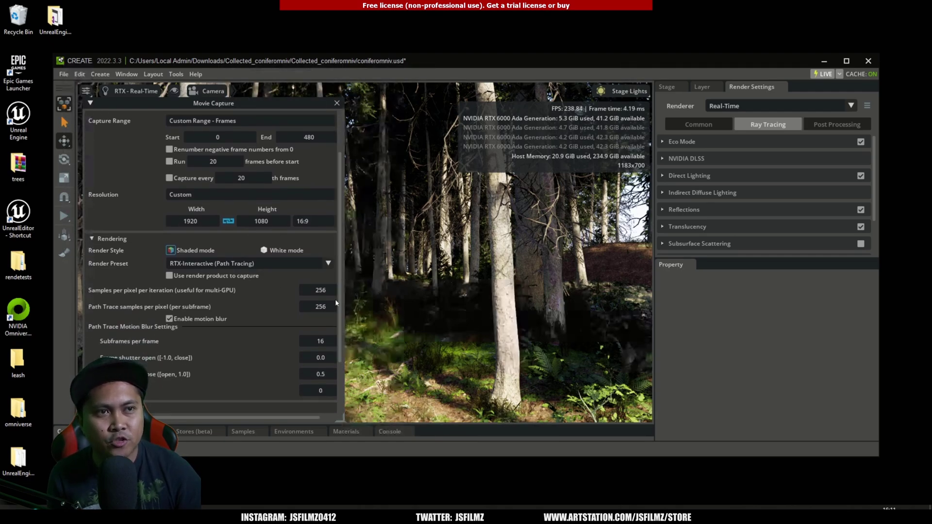
{"action": "scroll", "coordinate": [124, 262], "scroll_direction": "down", "scroll_amount": 2}
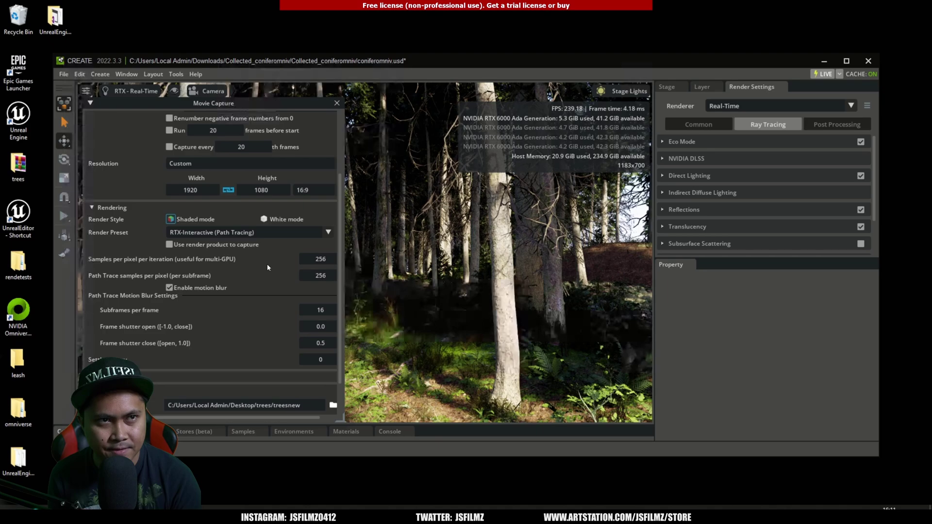
{"action": "scroll", "coordinate": [112, 239], "scroll_direction": "down", "scroll_amount": 3}
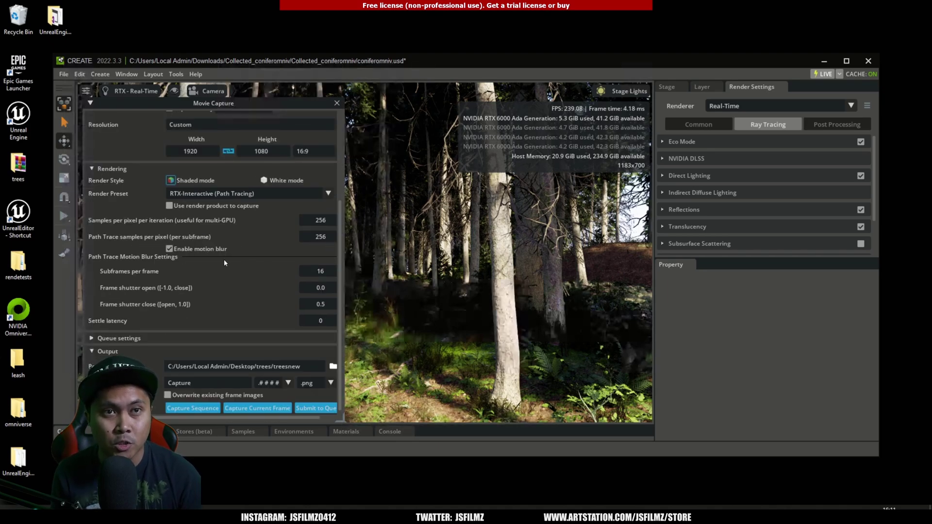
{"action": "scroll", "coordinate": [223, 259], "scroll_direction": "down", "scroll_amount": 1}
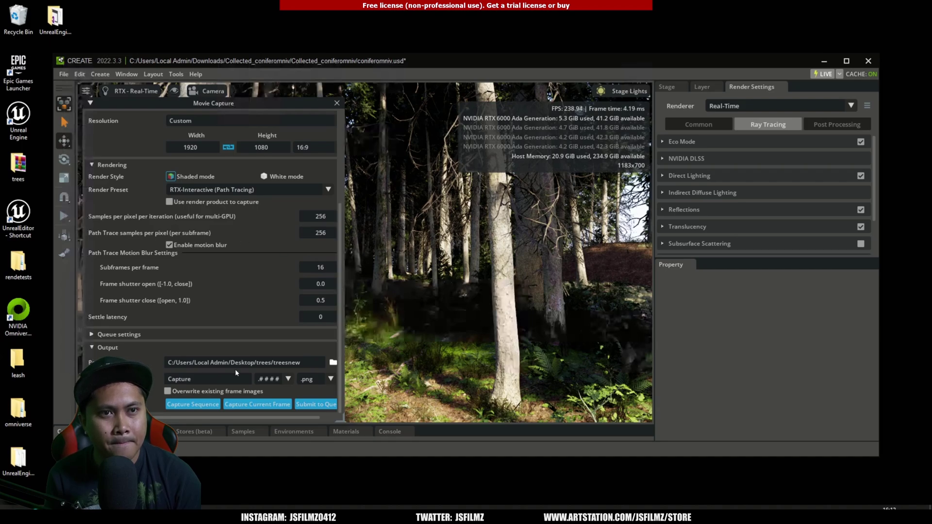
Step: Rename the output file name to 'newtrees'
{"action": "double_click", "coordinate": [213, 379]}
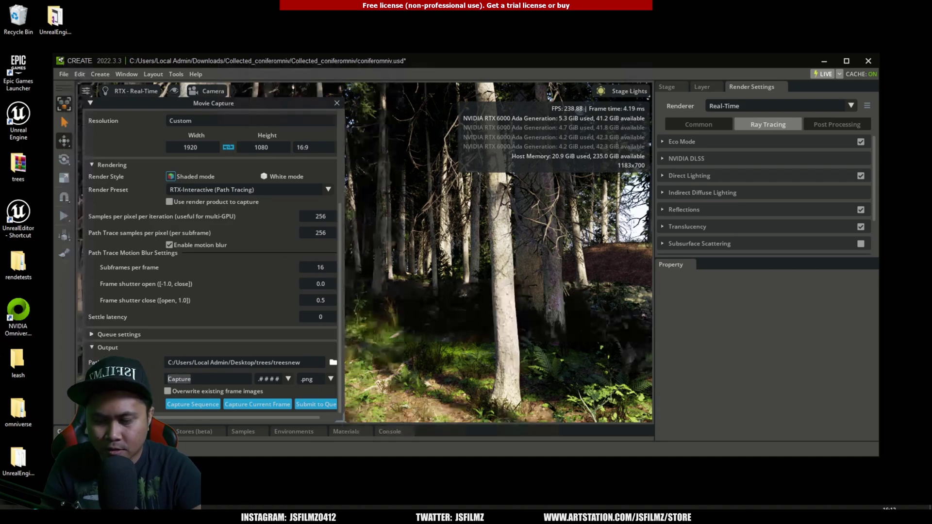
{"action": "type", "text": "newtrees"}
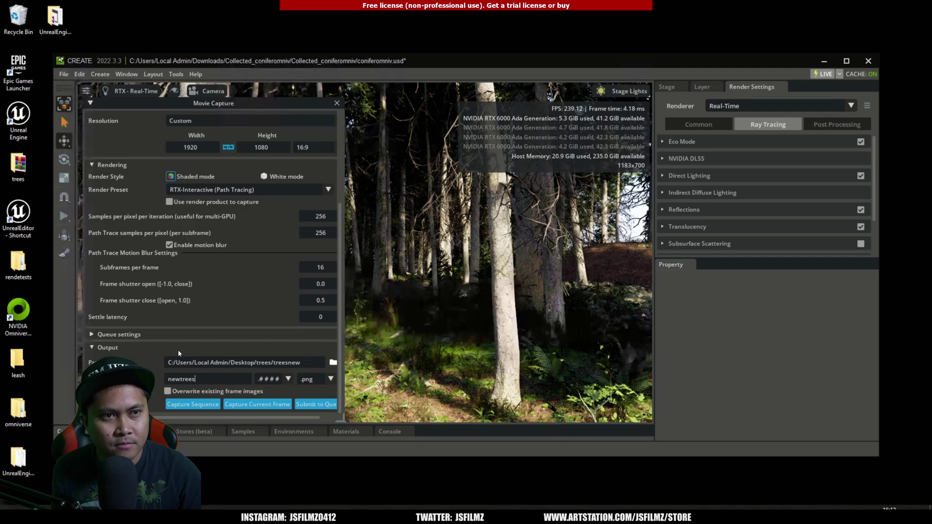
{"action": "scroll", "coordinate": [336, 188], "scroll_direction": "up", "scroll_amount": 5}
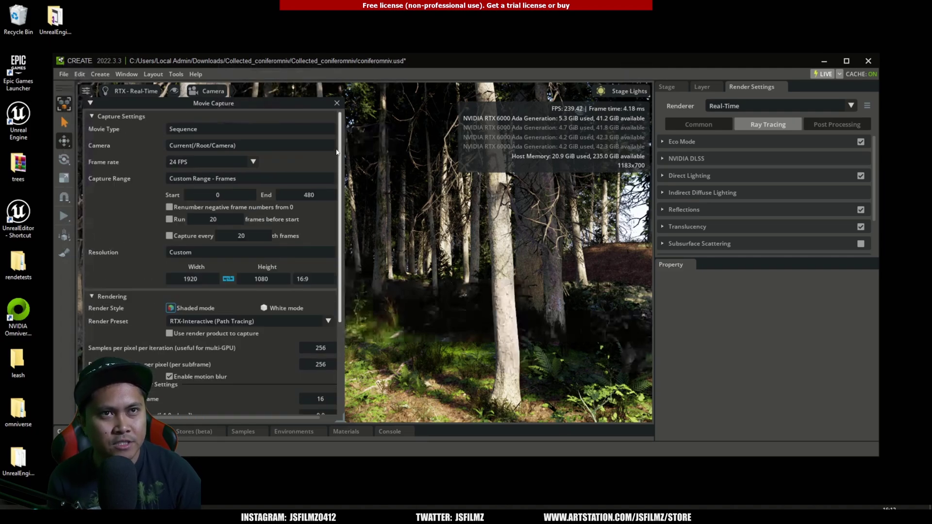
{"action": "scroll", "coordinate": [343, 294], "scroll_direction": "down", "scroll_amount": 5}
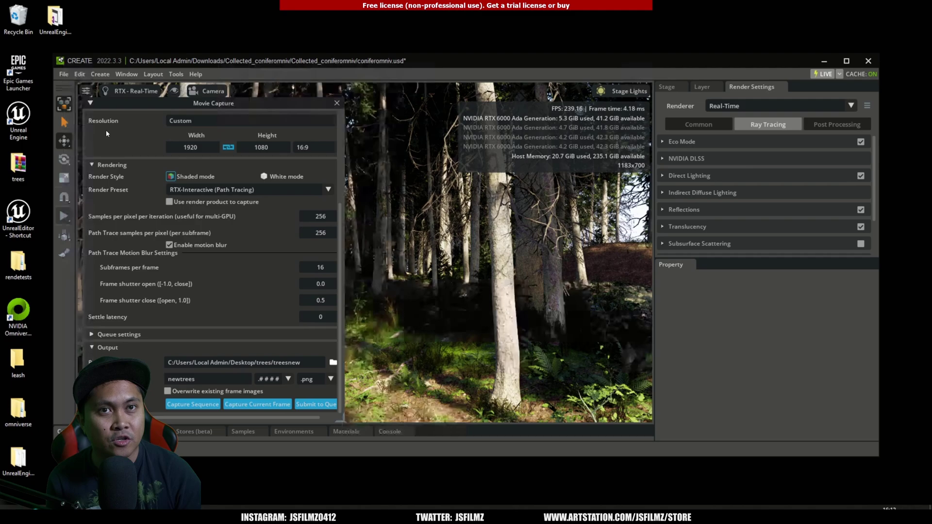
Step: Play and pause the camera animation, then re-expand the Movie Capture settings (256 samples, 16-subframe motion blur)
{"action": "left_click", "coordinate": [90, 103]}
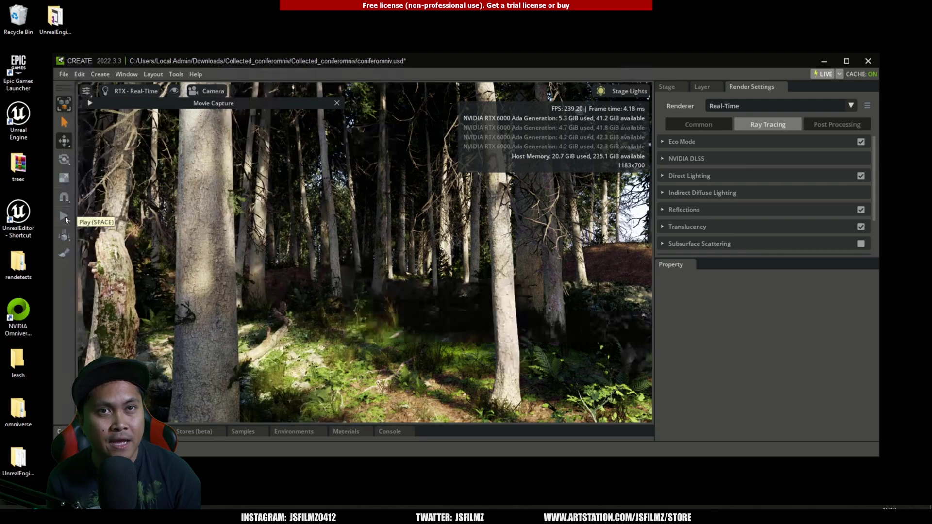
{"action": "left_click", "coordinate": [65, 217]}
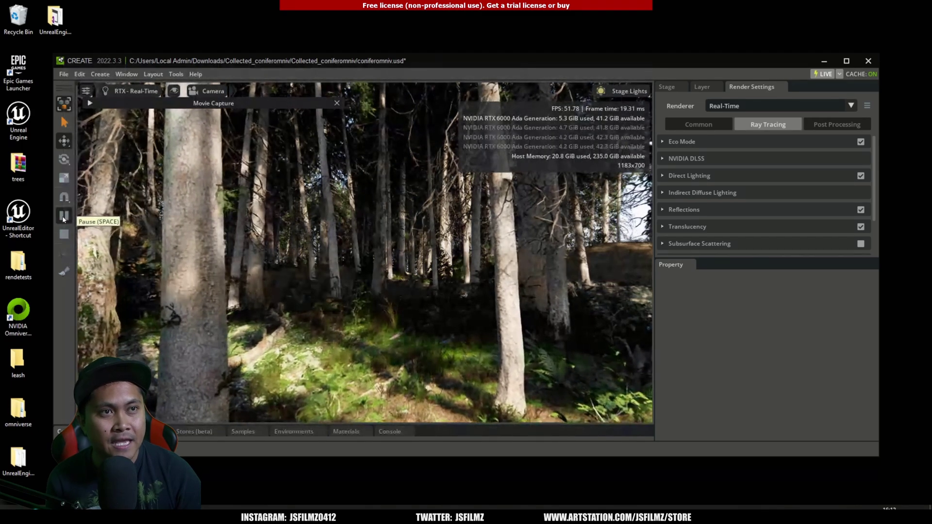
{"action": "left_click", "coordinate": [63, 217]}
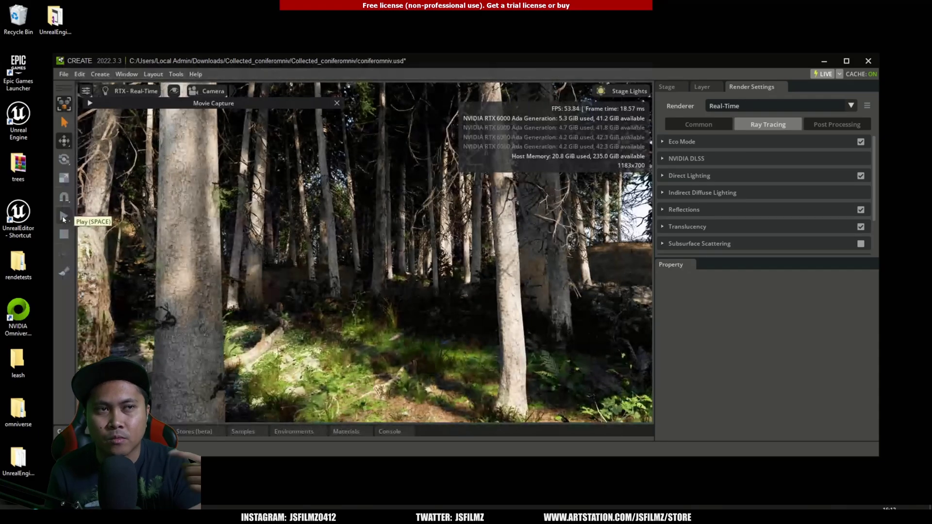
{"action": "left_click", "coordinate": [90, 103]}
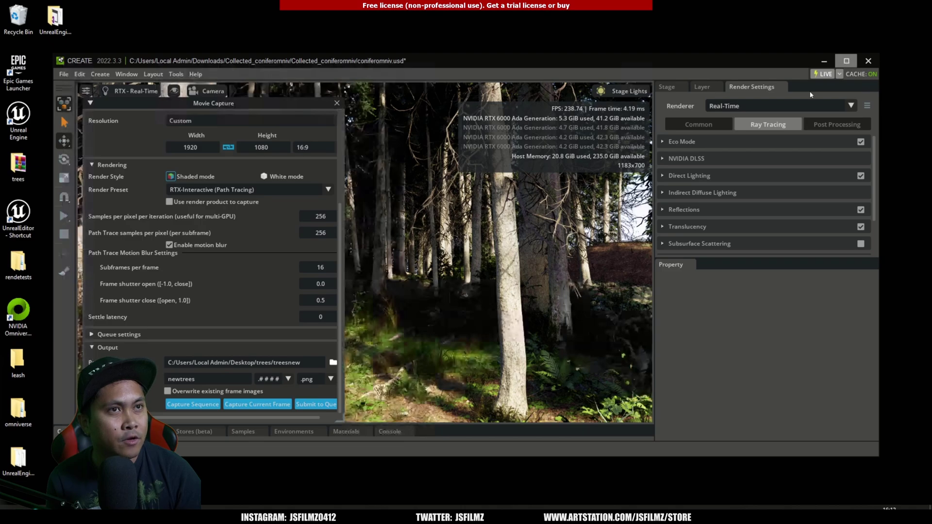
Step: Launch Task Manager via 'task' search and show its Performance graphs for CPU, memory and GPUs 0–3
{"action": "left_click", "coordinate": [846, 61]}
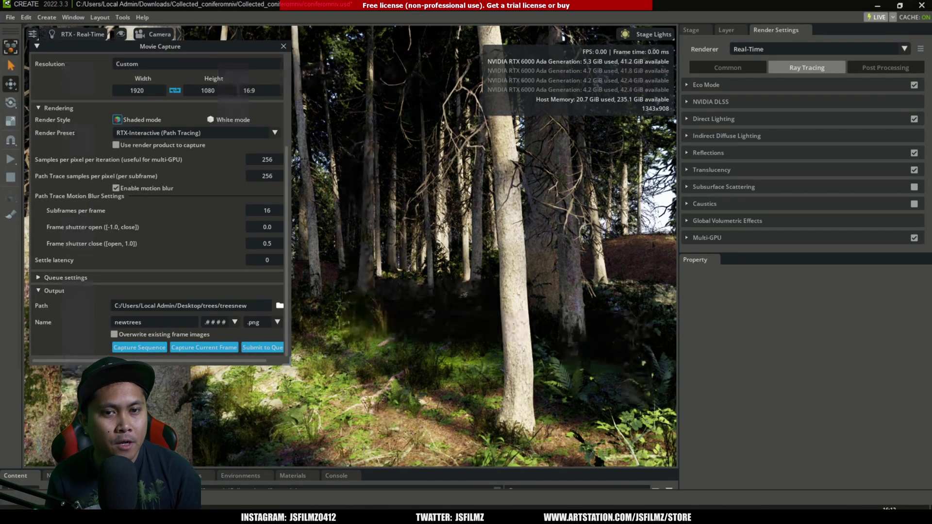
{"action": "key", "text": "super"}
{"action": "type", "text": "task ma"}
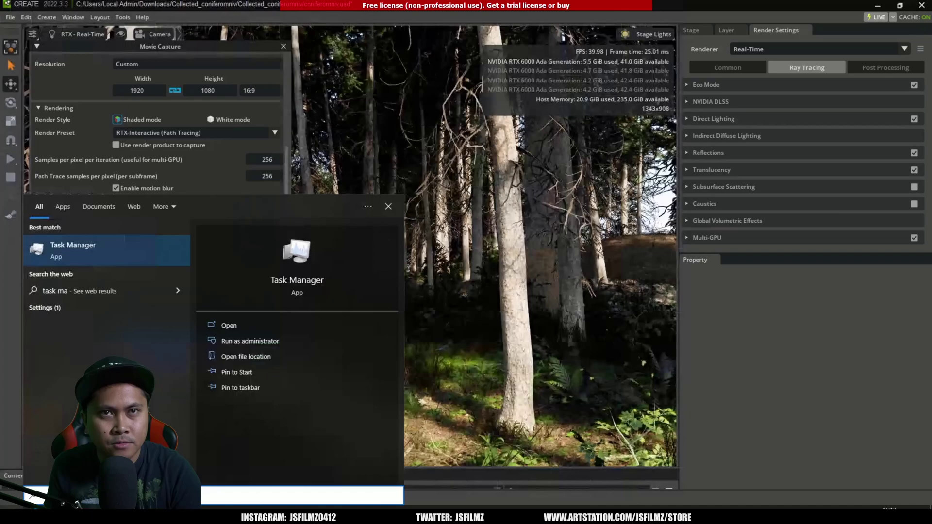
{"action": "left_click", "coordinate": [151, 243]}
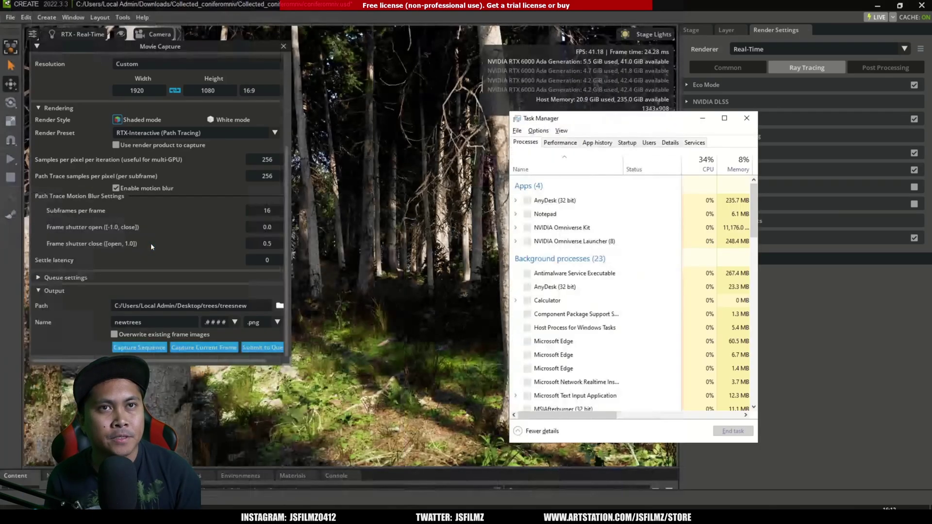
{"action": "left_click_drag", "start_coordinate": [633, 120], "coordinate": [794, 128]}
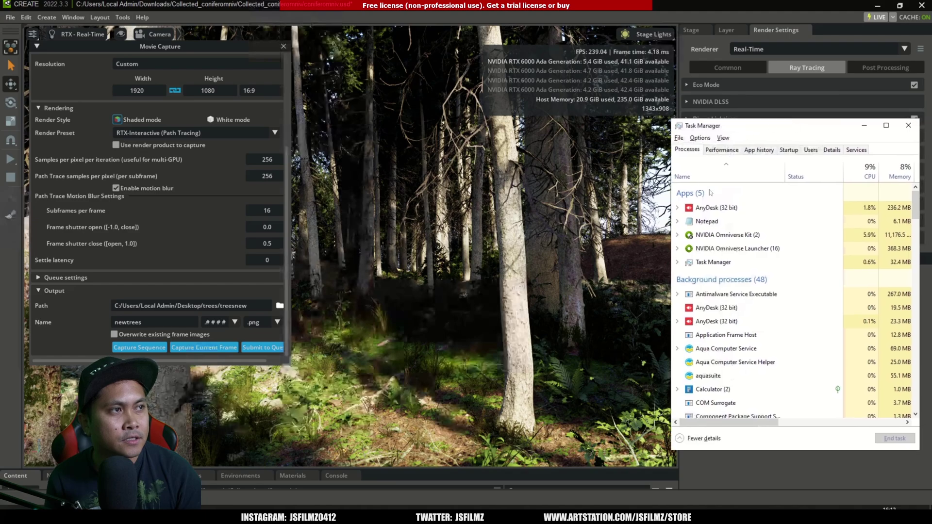
{"action": "left_click", "coordinate": [722, 149]}
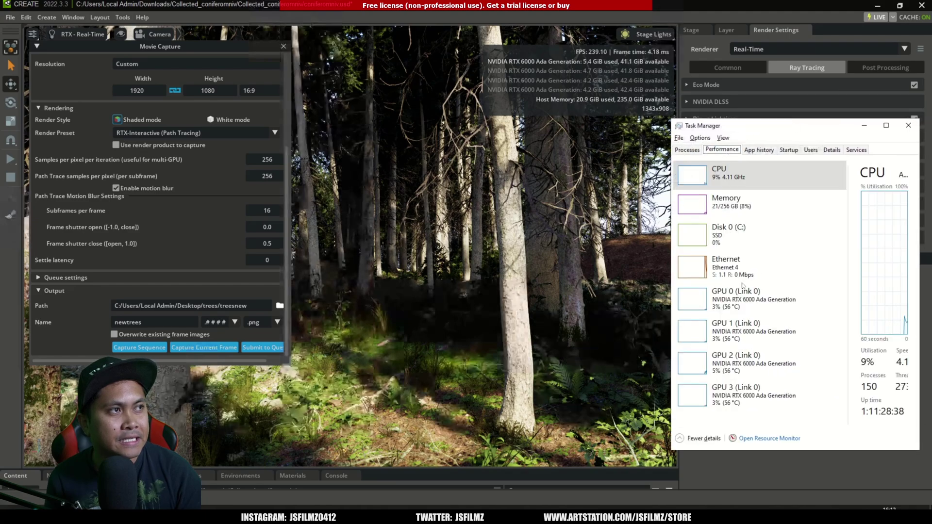
Step: Start the 481-frame 1920x1080 PNG capture, watch GPU load in Task Manager, then open File Explorer
{"action": "left_click", "coordinate": [139, 348]}
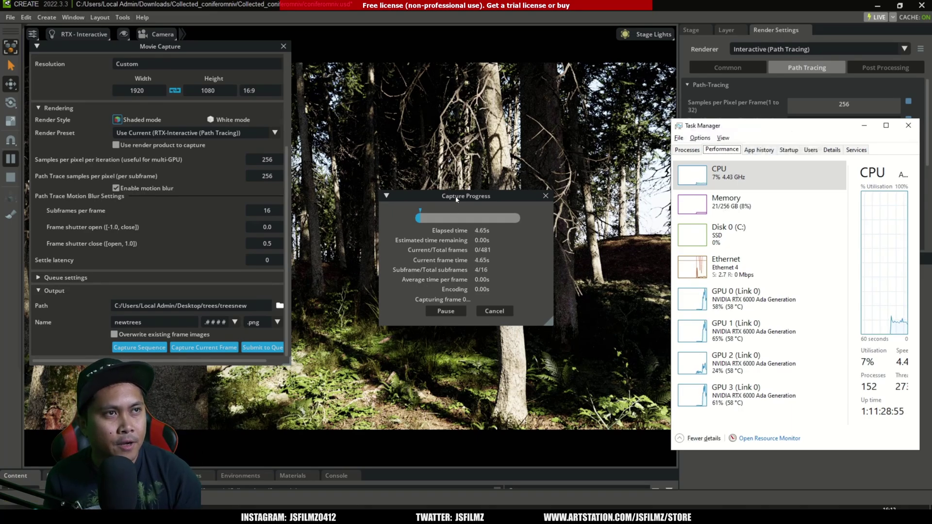
{"action": "left_click", "coordinate": [459, 114]}
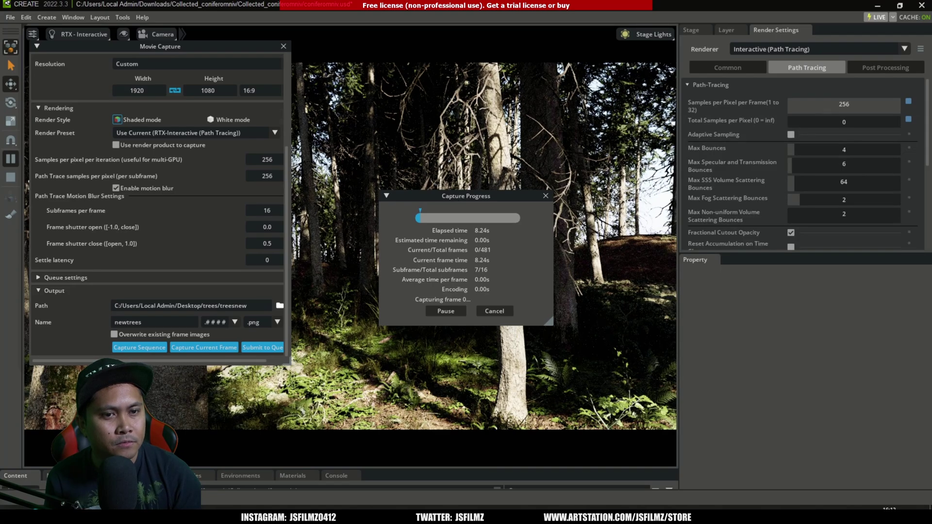
{"action": "key", "text": "alt+Tab"}
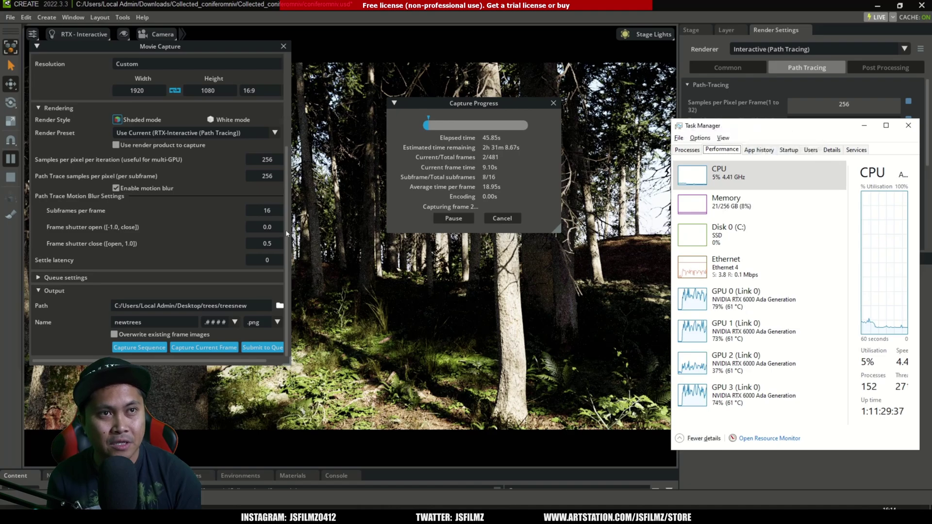
{"action": "left_click", "coordinate": [420, 310]}
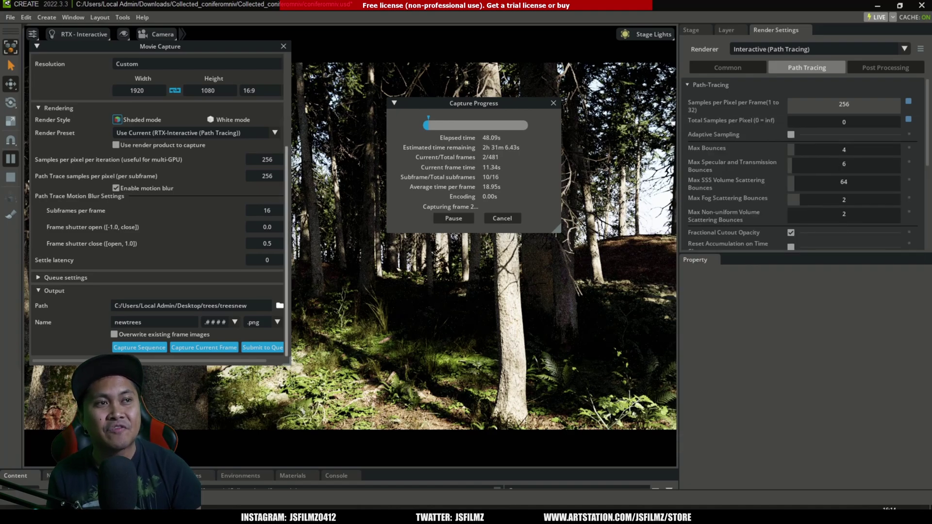
{"action": "key", "text": "alt+Tab"}
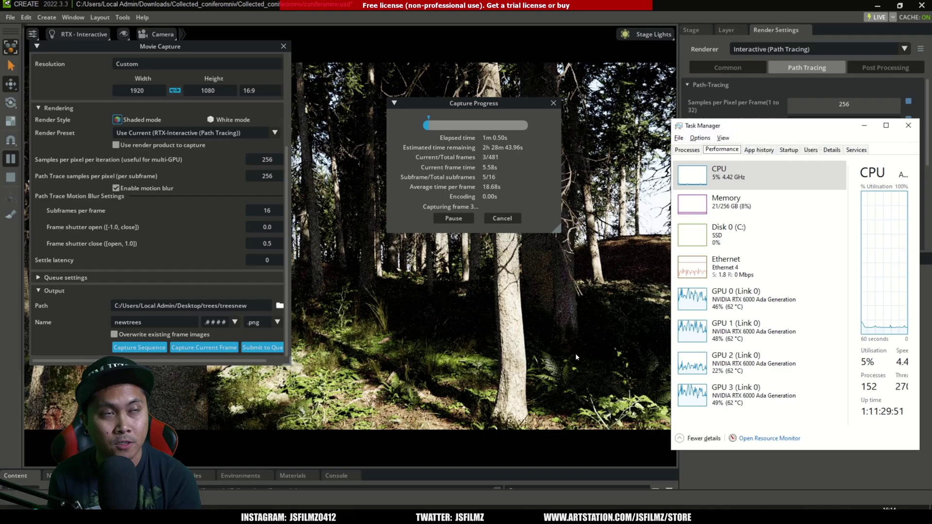
{"action": "key", "text": "super+e"}
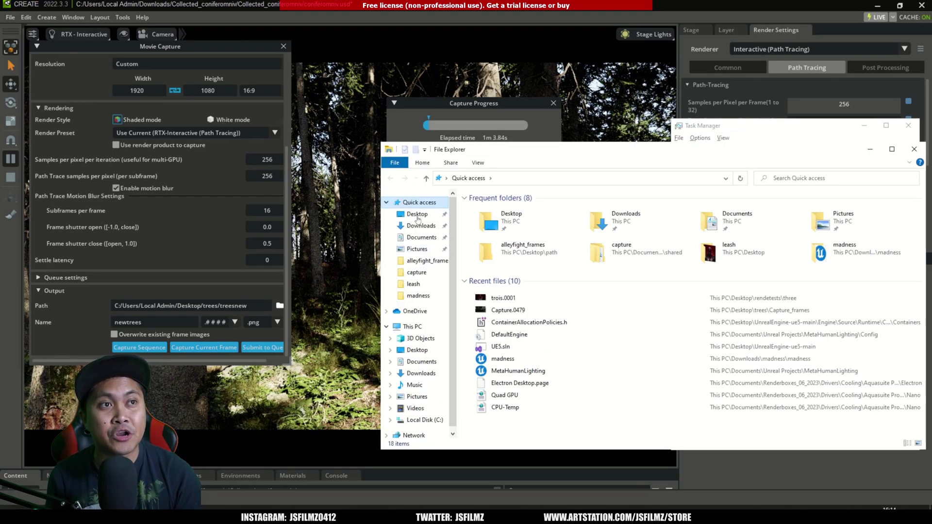
Step: Browse to Desktop\trees\treesnew\newtrees_frames, view frame newtrees.0002, then close the viewer and hide Explorer
{"action": "left_click", "coordinate": [418, 215]}
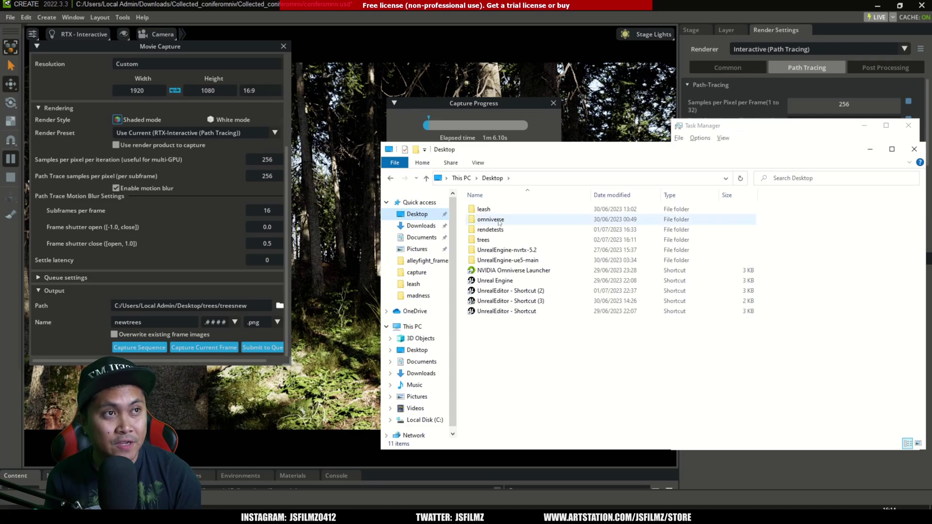
{"action": "double_click", "coordinate": [491, 240]}
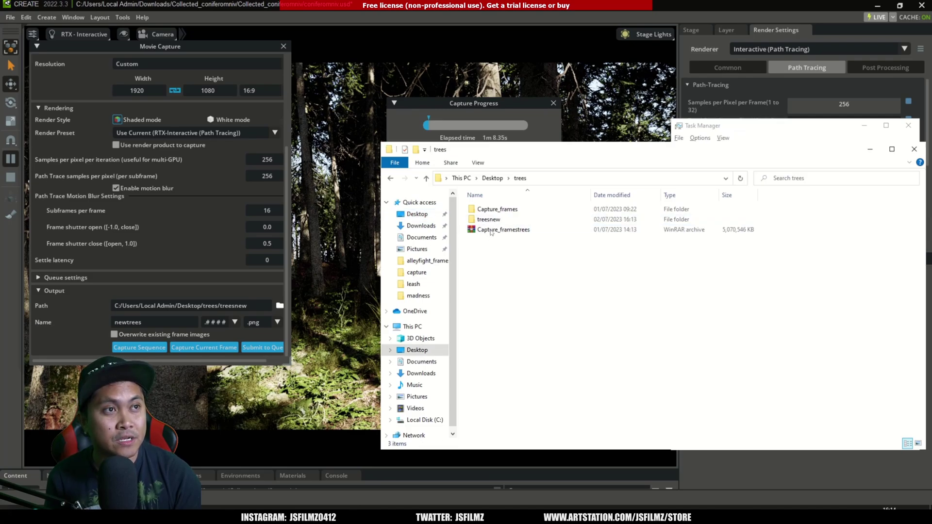
{"action": "double_click", "coordinate": [493, 223]}
{"action": "double_click", "coordinate": [500, 212]}
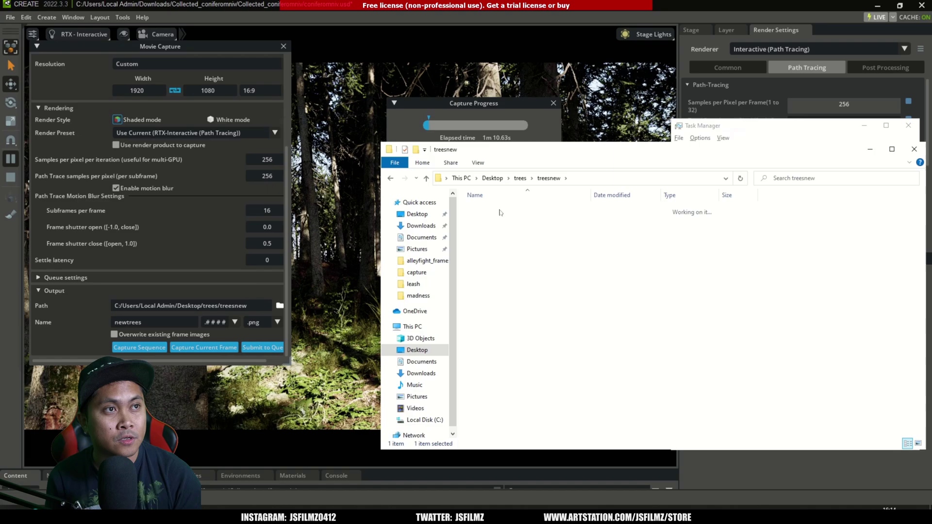
{"action": "double_click", "coordinate": [592, 232]}
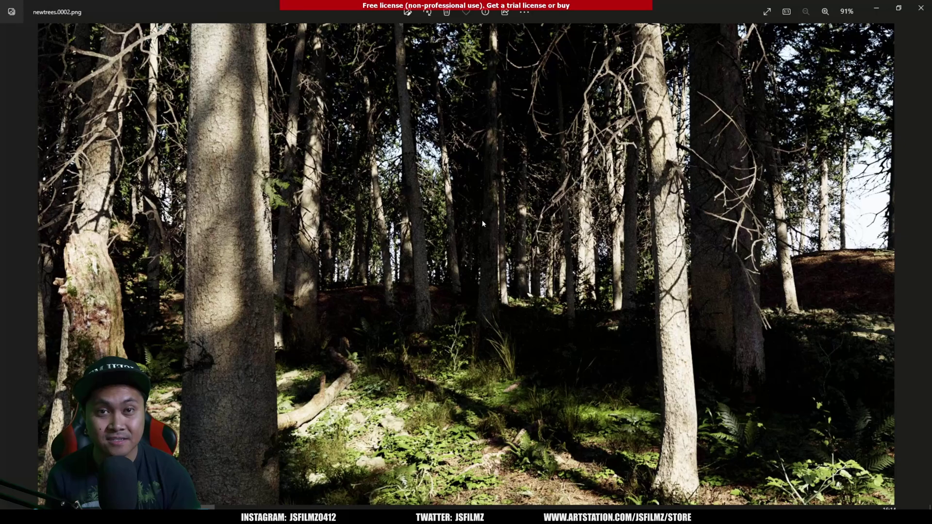
{"action": "left_click", "coordinate": [884, 10]}
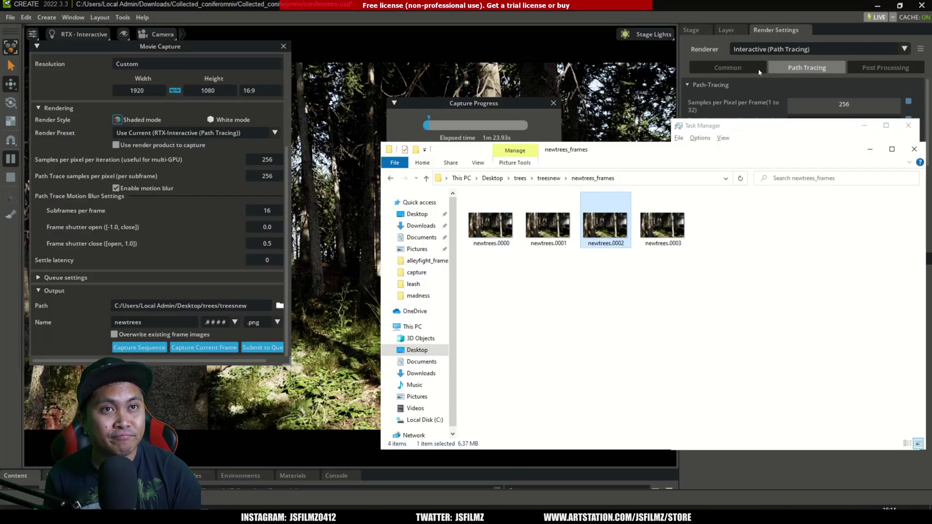
{"action": "left_click", "coordinate": [869, 149]}
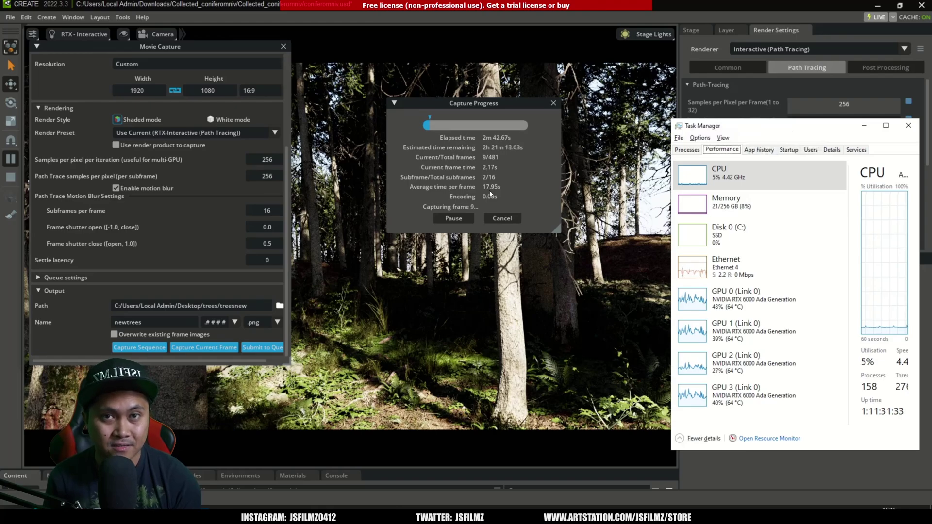
Step: Cancel the 1080p capture and delete the nine partial newtrees frames (0000–0008)
{"action": "left_click", "coordinate": [507, 218]}
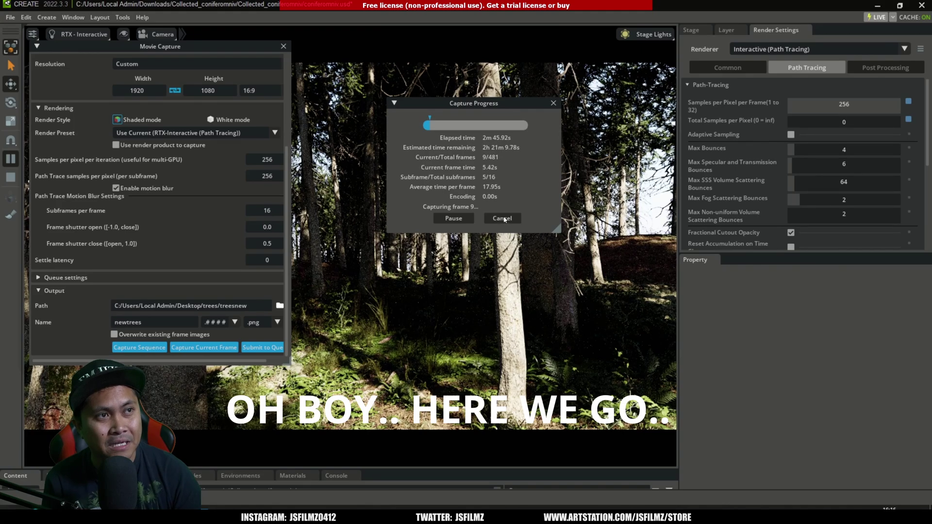
{"action": "left_click", "coordinate": [505, 219]}
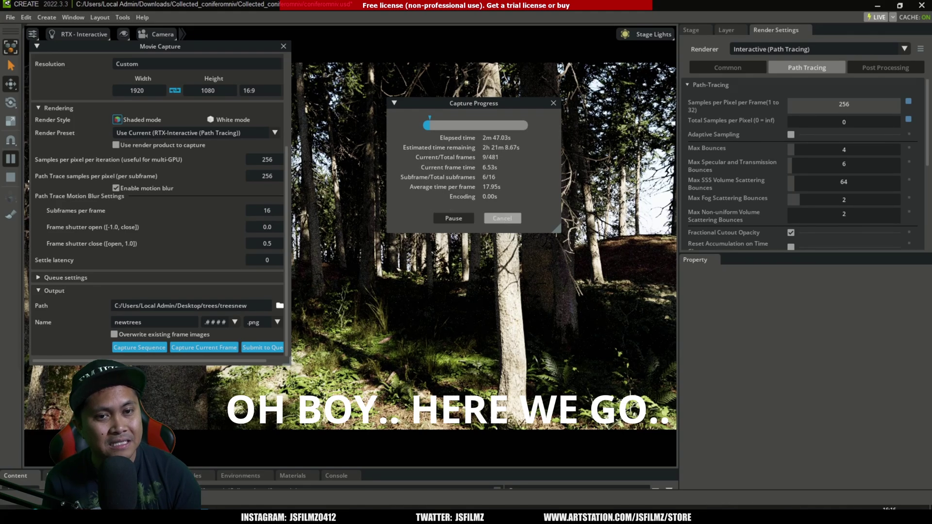
{"action": "key", "text": "alt+Tab"}
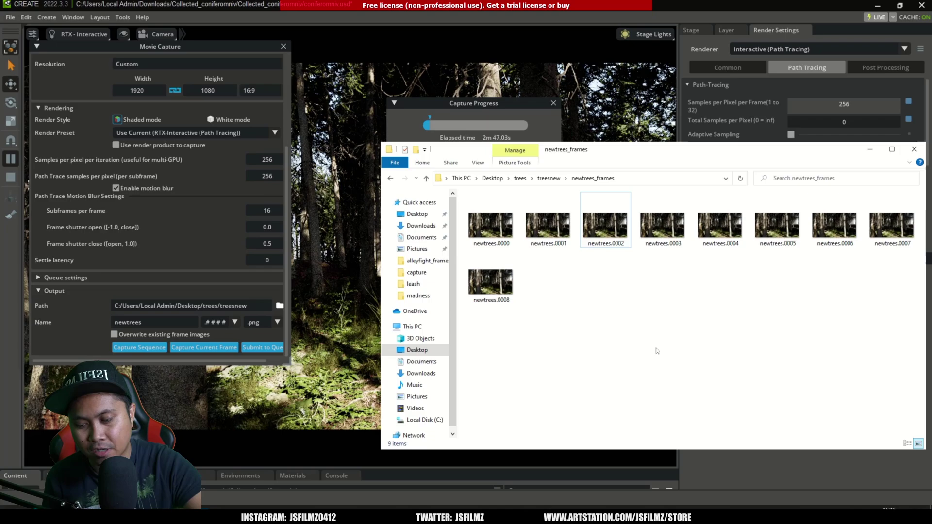
{"action": "key", "text": "ctrl+a"}
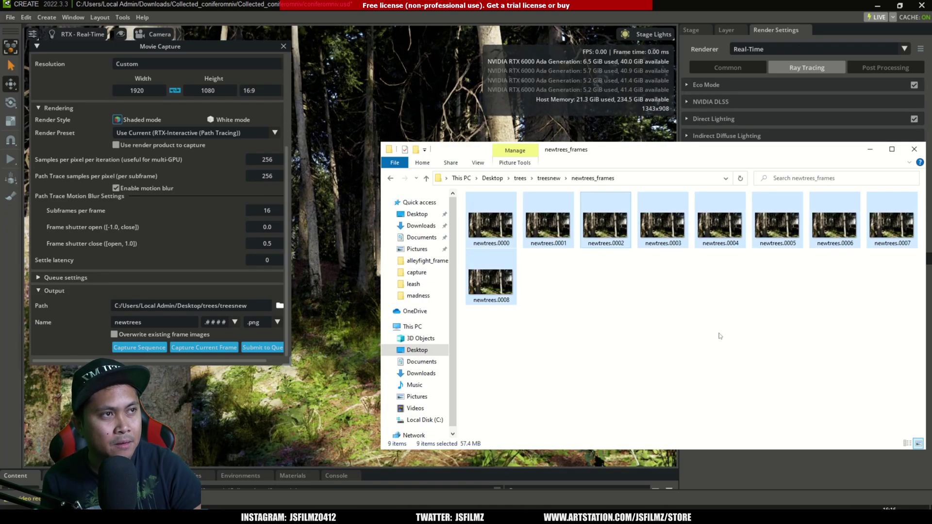
{"action": "key", "text": "Delete"}
{"action": "left_click", "coordinate": [869, 149]}
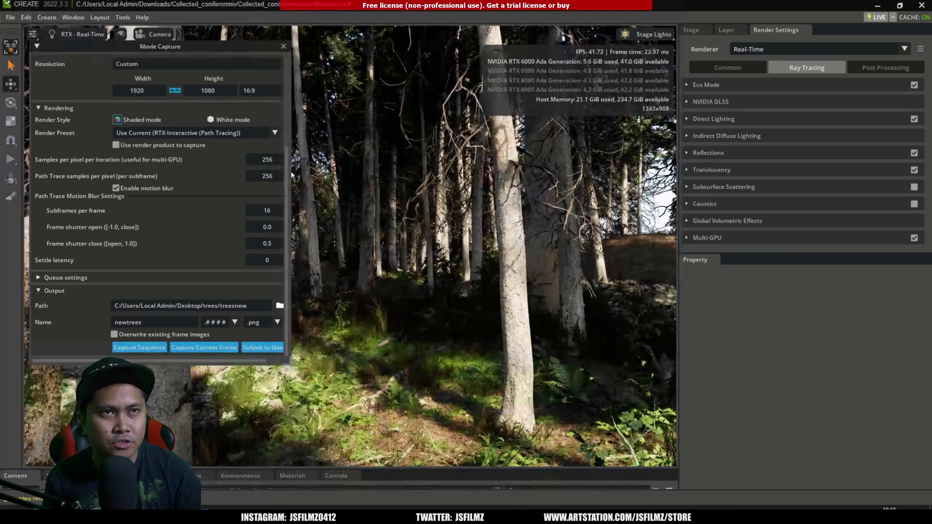
Step: Set the Movie Capture width to 2560 (height 1440) and start capturing the 481-frame sequence
{"action": "left_click_drag", "start_coordinate": [291, 173], "coordinate": [285, 104]}
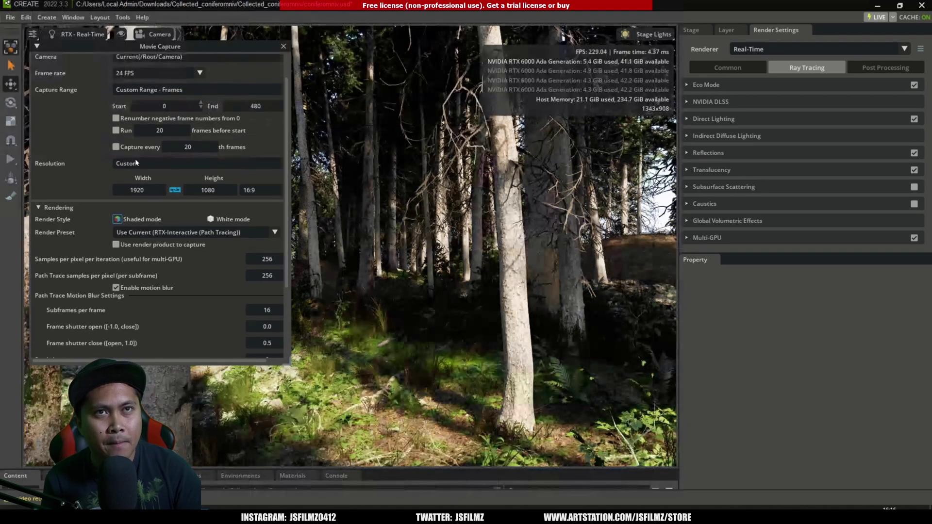
{"action": "double_click", "coordinate": [140, 190]}
{"action": "type", "text": "2560"}
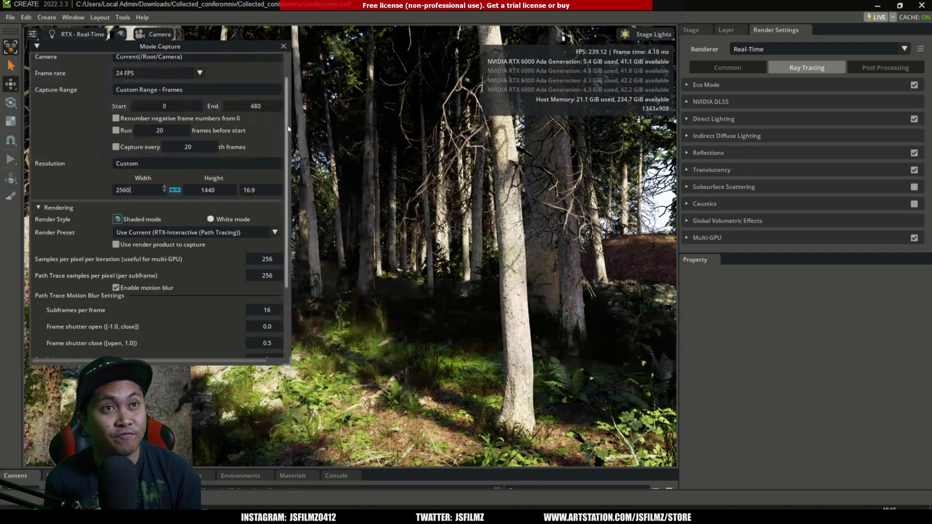
{"action": "scroll", "coordinate": [288, 129], "scroll_direction": "down", "scroll_amount": 2}
{"action": "scroll", "coordinate": [293, 125], "scroll_direction": "up", "scroll_amount": 2}
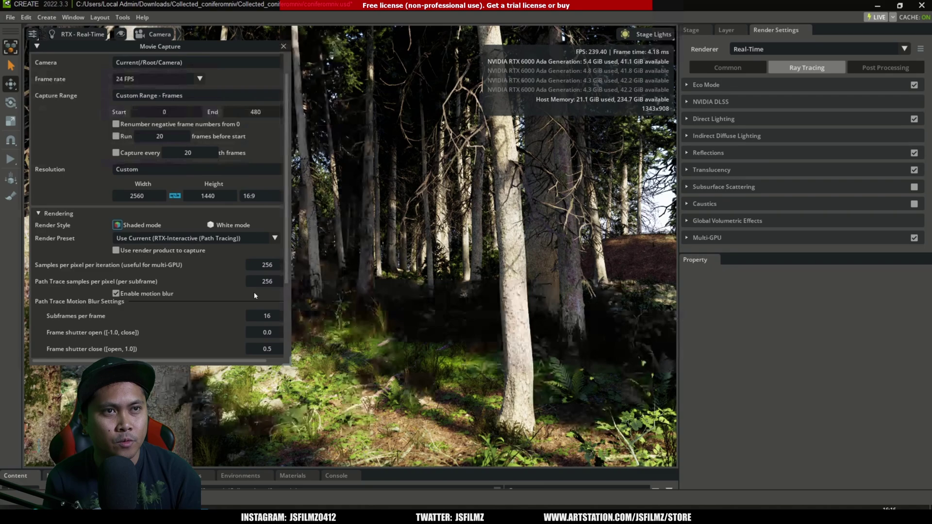
{"action": "scroll", "coordinate": [253, 292], "scroll_direction": "down", "scroll_amount": 5}
{"action": "left_click", "coordinate": [153, 346]}
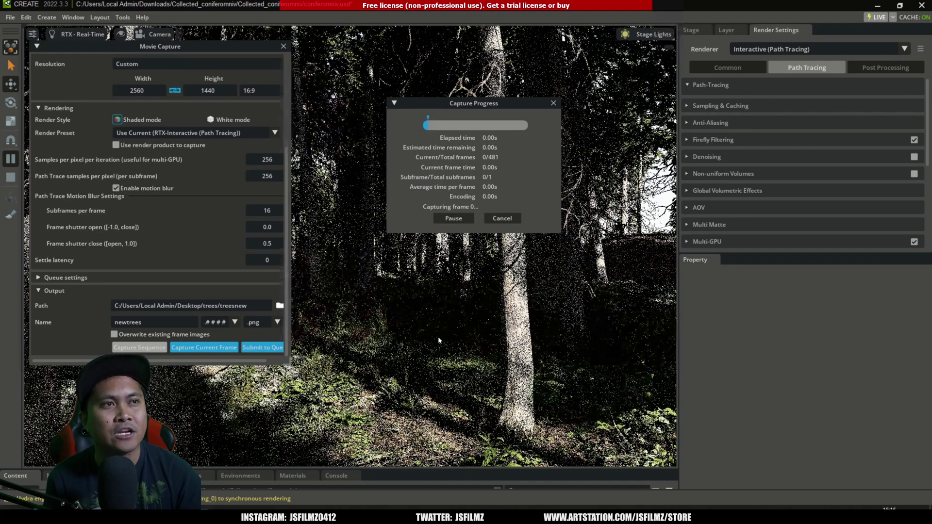
Step: Open Task Manager's Performance view to watch the four RTX 6000 GPUs during the capture
{"action": "key", "text": "ctrl+shift+Escape"}
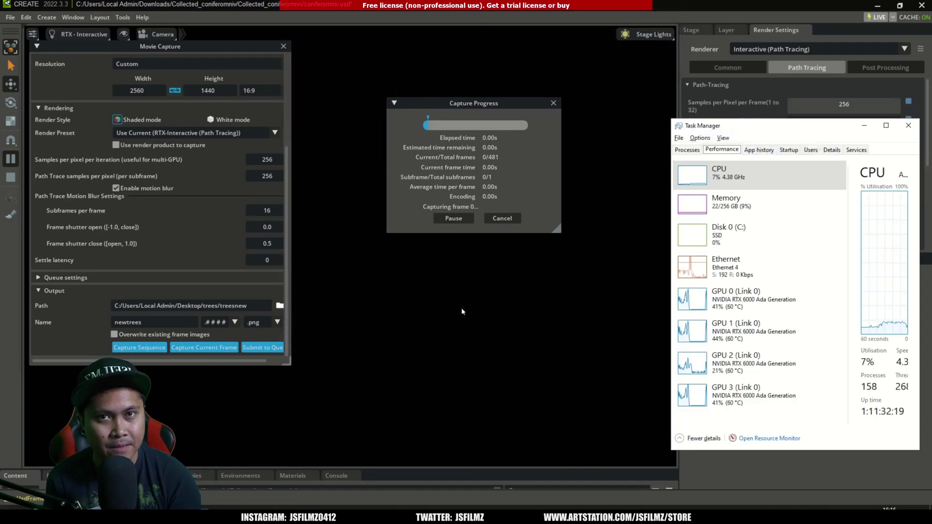